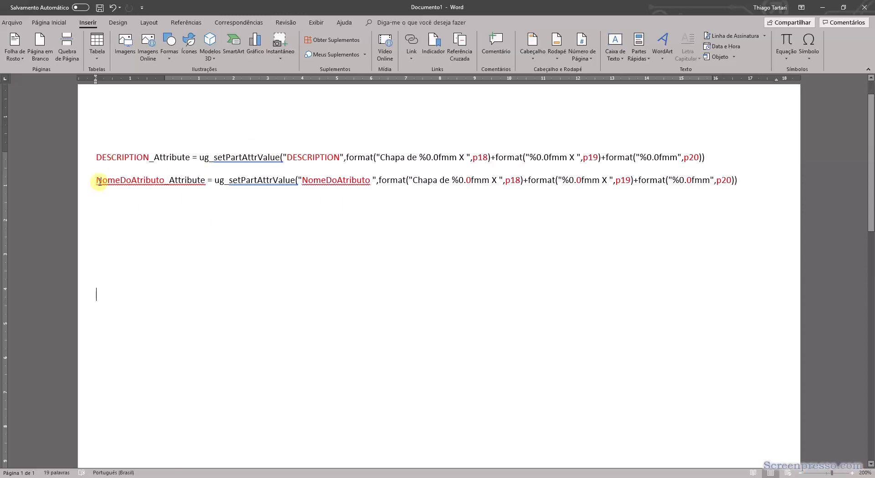
# Examine the attribute-name placeholders and the p18 and p19 format segments in the NomeDoAtributo formula.
pyautogui.moveTo(96, 180); pyautogui.dragTo(165, 181)
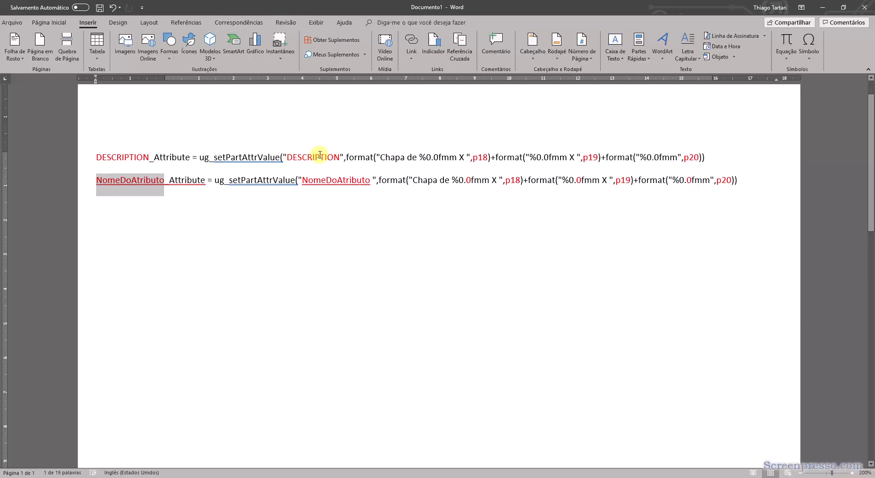
pyautogui.click(151, 182)
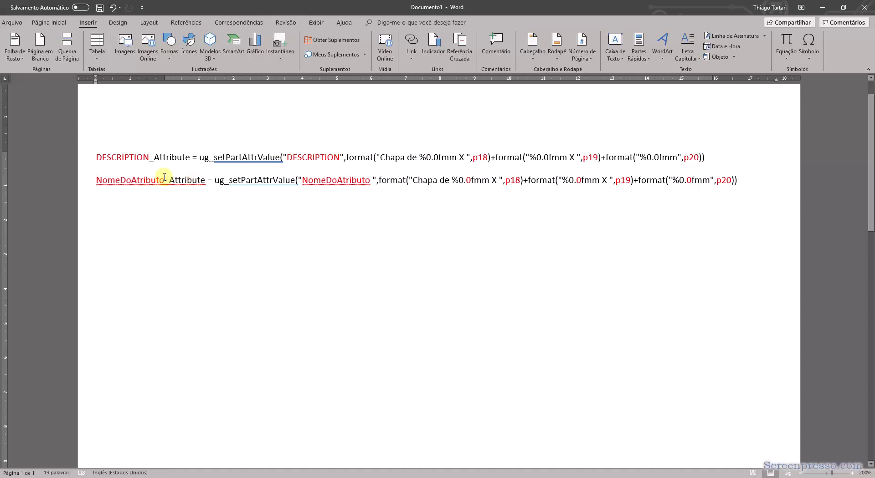
pyautogui.moveTo(97, 180); pyautogui.dragTo(166, 177)
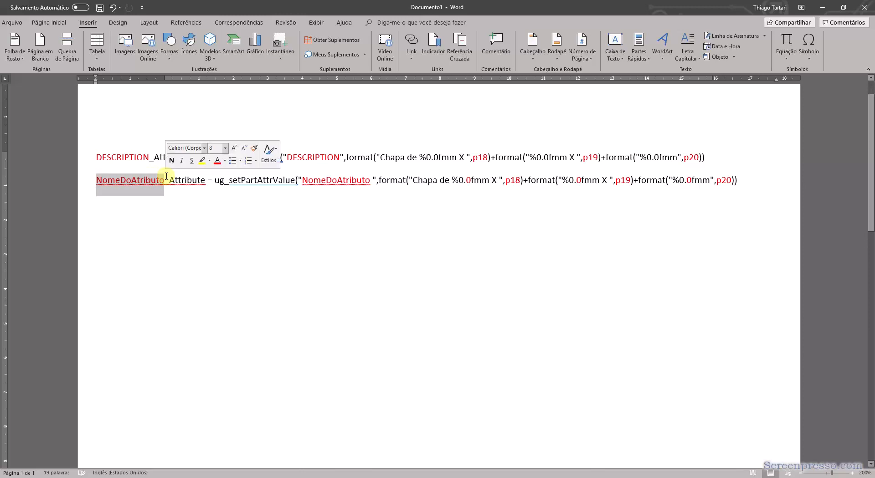
pyautogui.moveTo(301, 180); pyautogui.dragTo(371, 181)
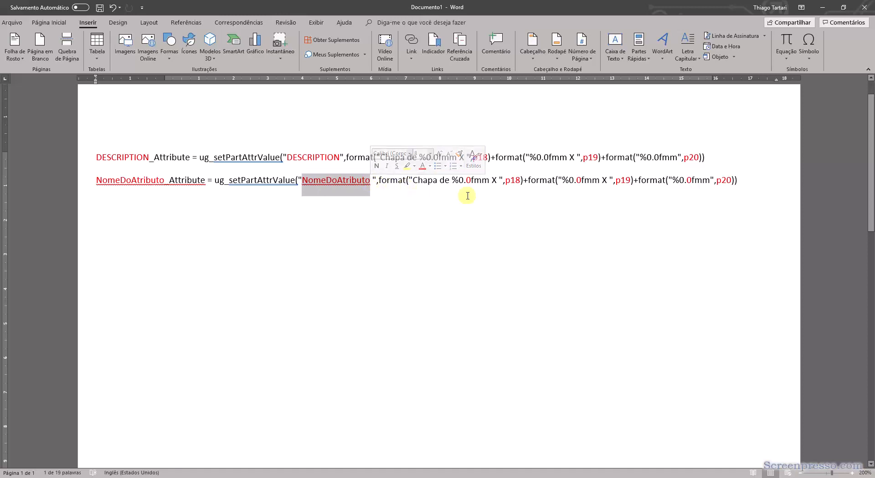
pyautogui.moveTo(523, 180); pyautogui.dragTo(390, 179)
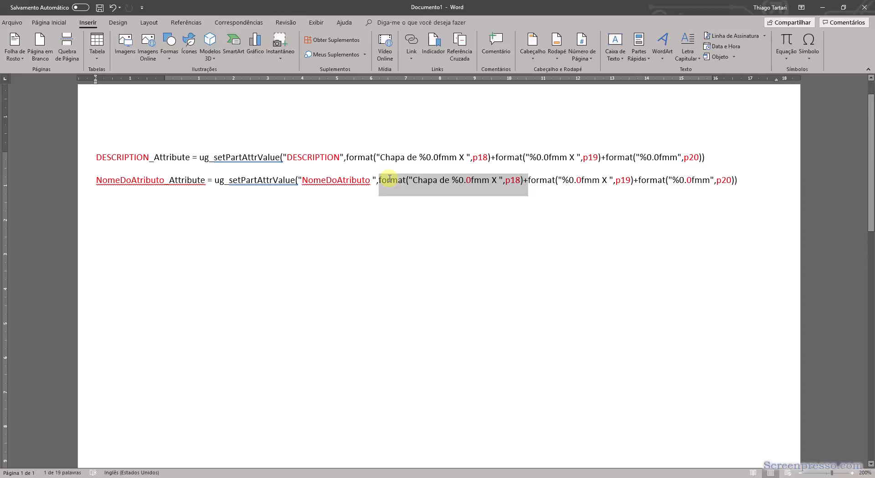
pyautogui.moveTo(390, 179); pyautogui.dragTo(390, 179)
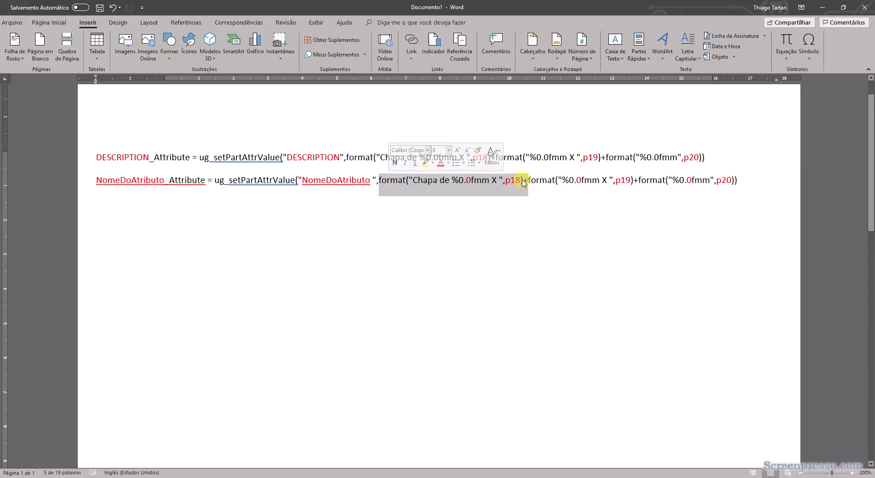
pyautogui.moveTo(522, 180); pyautogui.dragTo(633, 180)
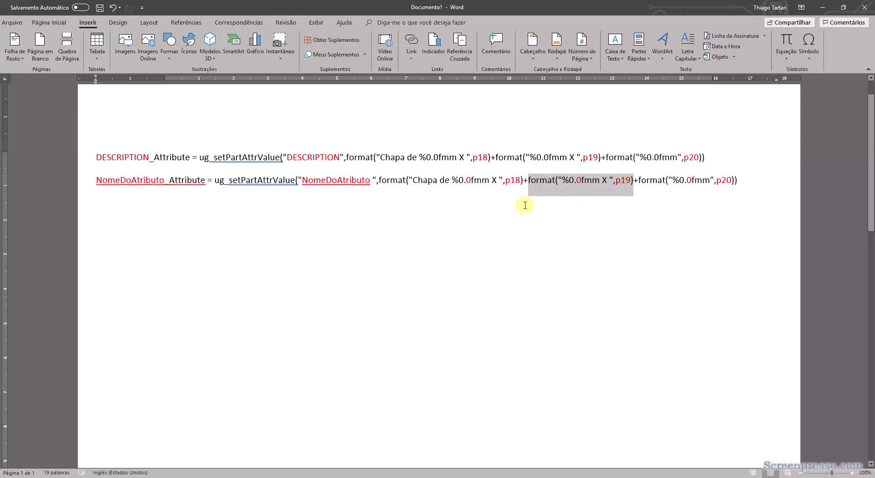
pyautogui.click(492, 207)
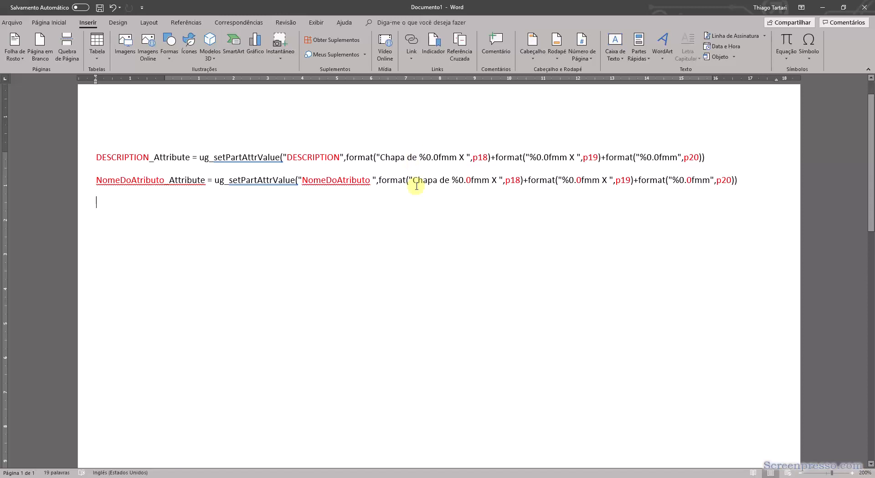
# Examine the "Chapa de" text, the %0.0fmm number format and the p18 parameter in the NomeDoAtributo formula's first format segment.
pyautogui.moveTo(407, 180); pyautogui.dragTo(451, 182)
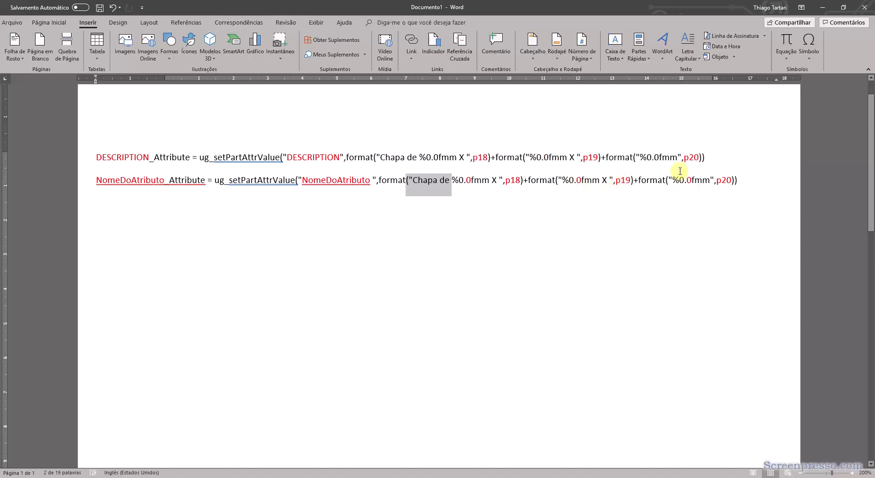
pyautogui.click(539, 212)
pyautogui.moveTo(407, 181); pyautogui.dragTo(521, 182)
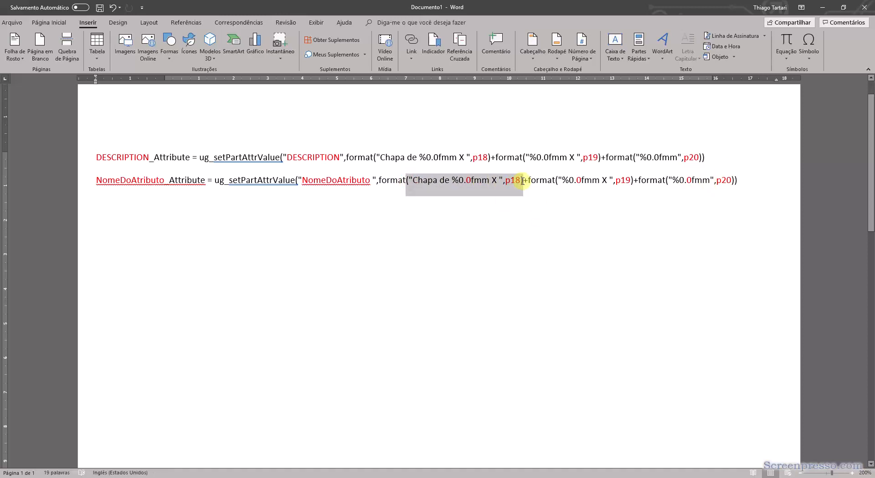
pyautogui.moveTo(413, 180); pyautogui.dragTo(449, 179)
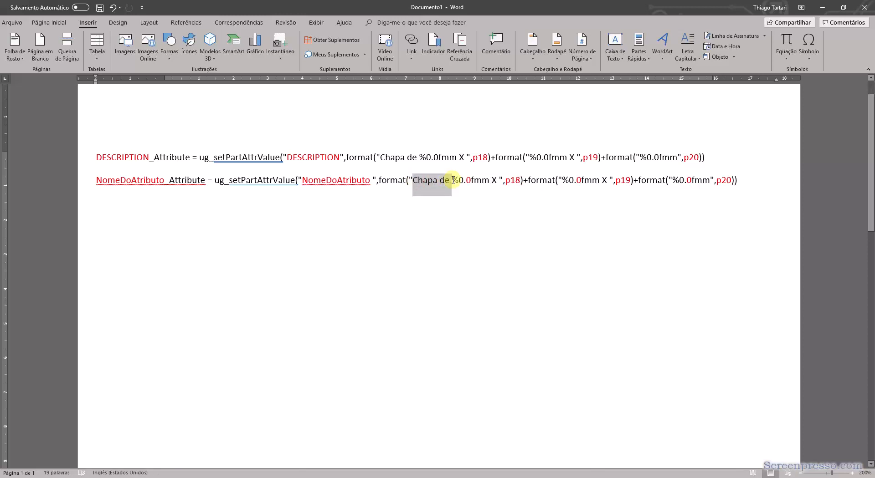
pyautogui.click(461, 196)
pyautogui.moveTo(458, 181); pyautogui.dragTo(485, 187)
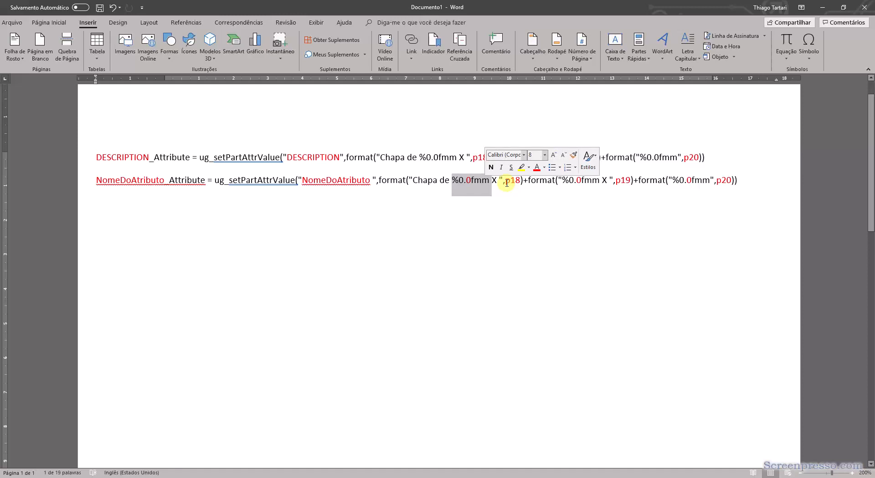
pyautogui.moveTo(506, 183); pyautogui.dragTo(521, 182)
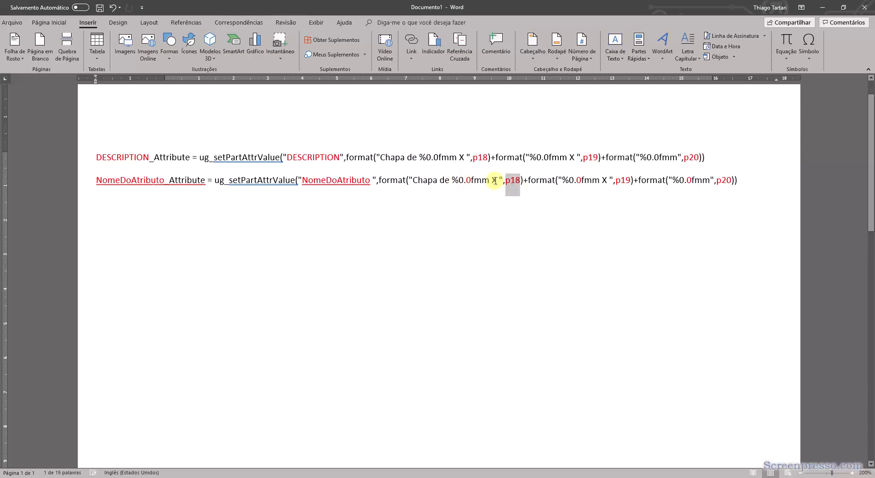
pyautogui.click(453, 181)
pyautogui.moveTo(453, 181)
pyautogui.mouseDown()
pyautogui.moveTo(487, 182)
pyautogui.moveTo(470, 181)
pyautogui.mouseUp()
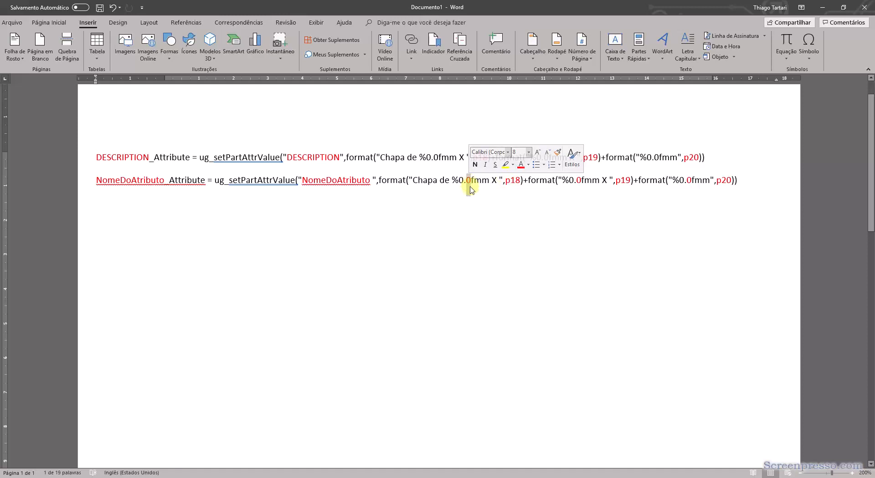
pyautogui.click(510, 183)
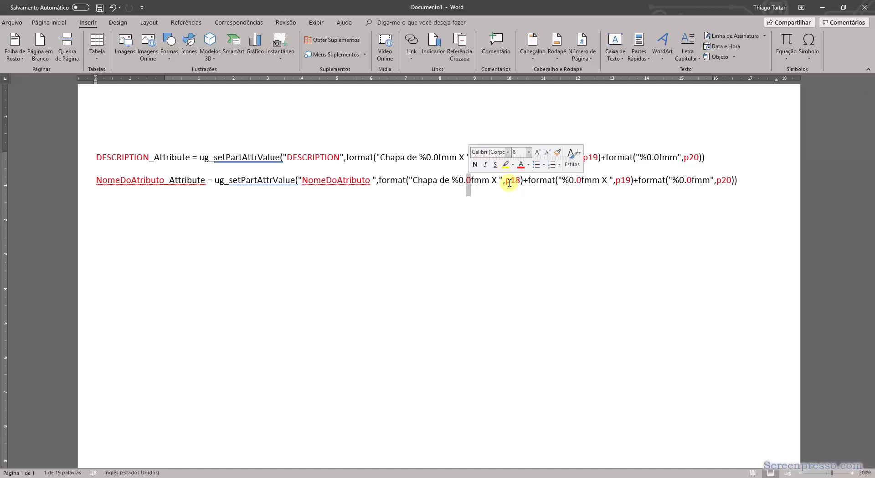
pyautogui.click(510, 183)
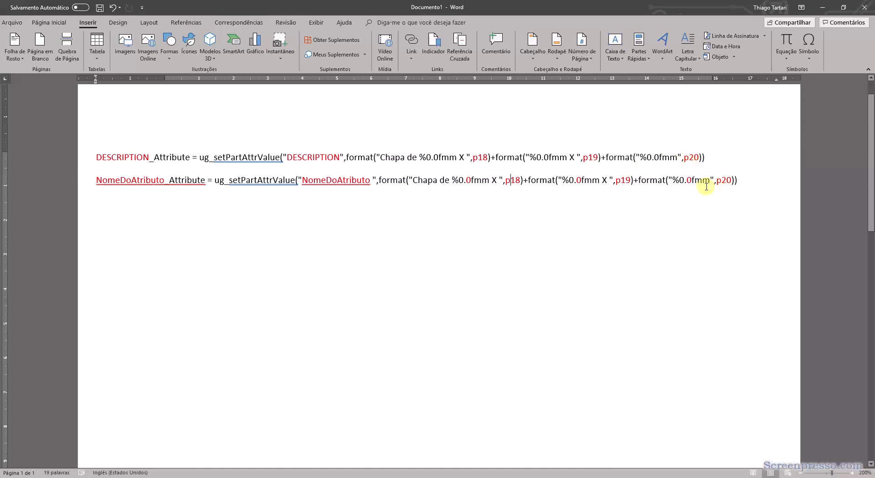
# Switch to NX, bring up Block_with_Attribute.prt and inspect the Block feature's length, width and height expressions.
pyautogui.click(403, 477)
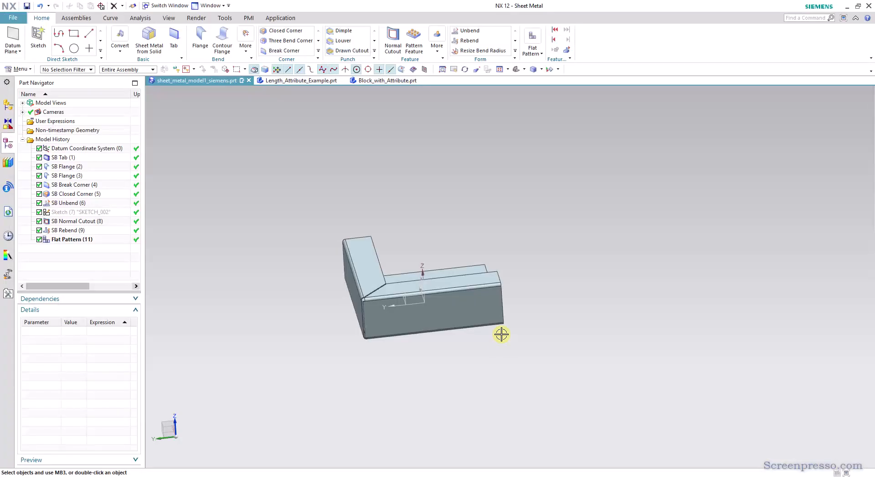
pyautogui.moveTo(337, 201); pyautogui.dragTo(334, 226, button='middle')
pyautogui.moveTo(330, 281); pyautogui.dragTo(316, 268, button='middle')
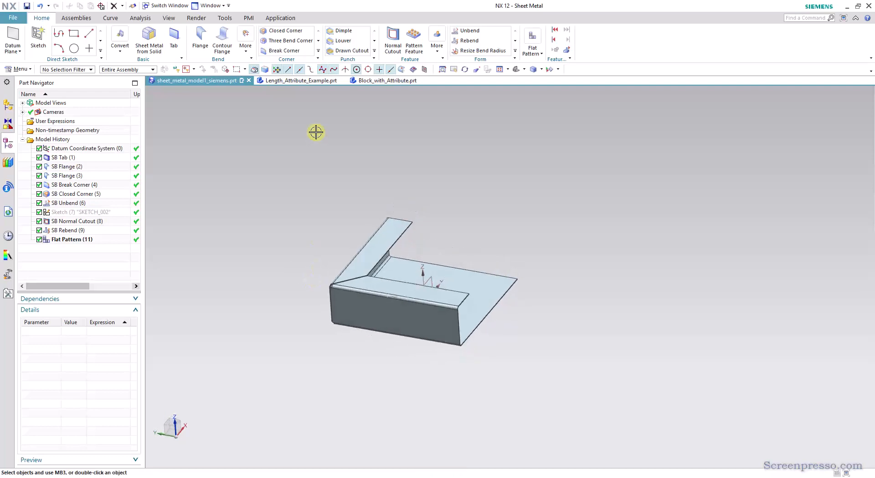
pyautogui.click(287, 84)
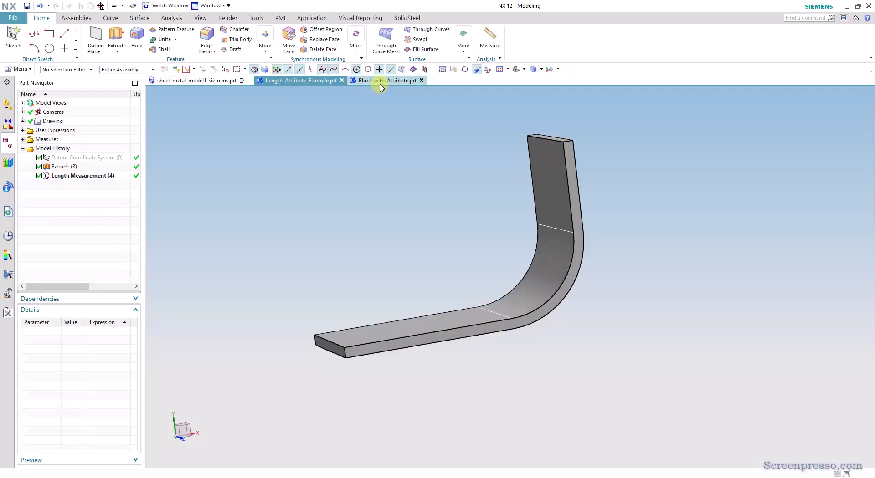
pyautogui.click(379, 84)
pyautogui.moveTo(321, 201); pyautogui.dragTo(328, 207, button='middle')
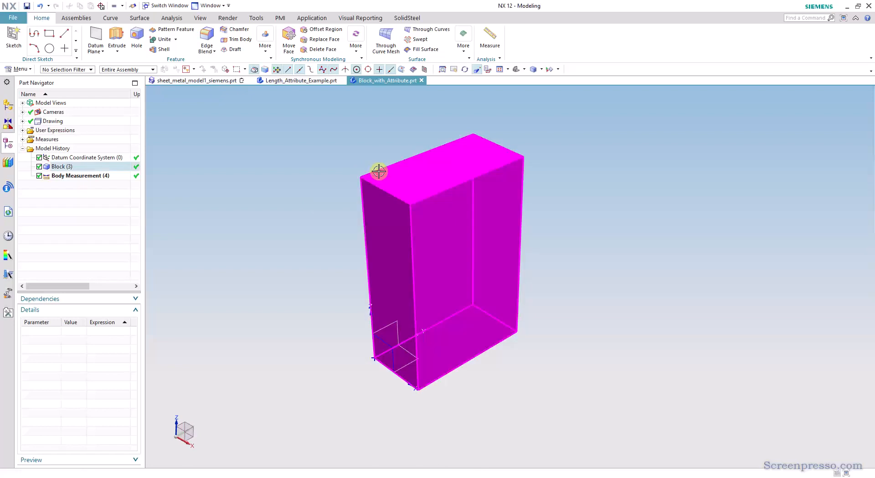
pyautogui.click(69, 167)
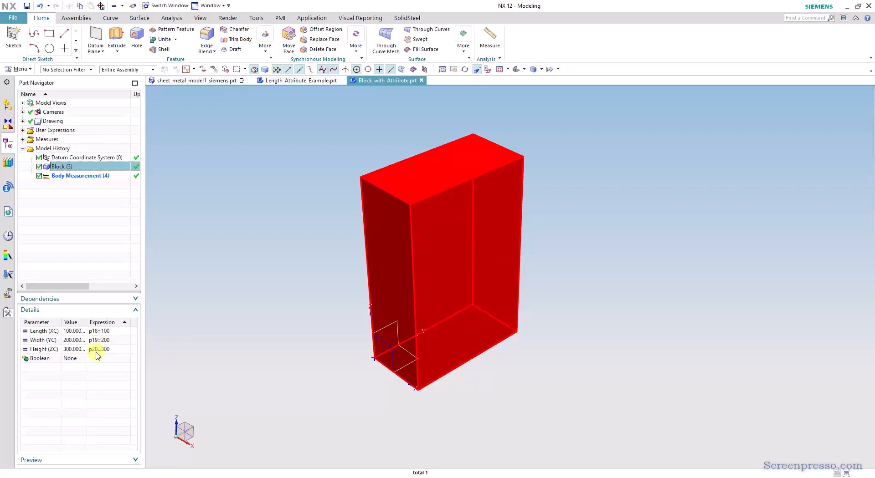
pyautogui.click(237, 319)
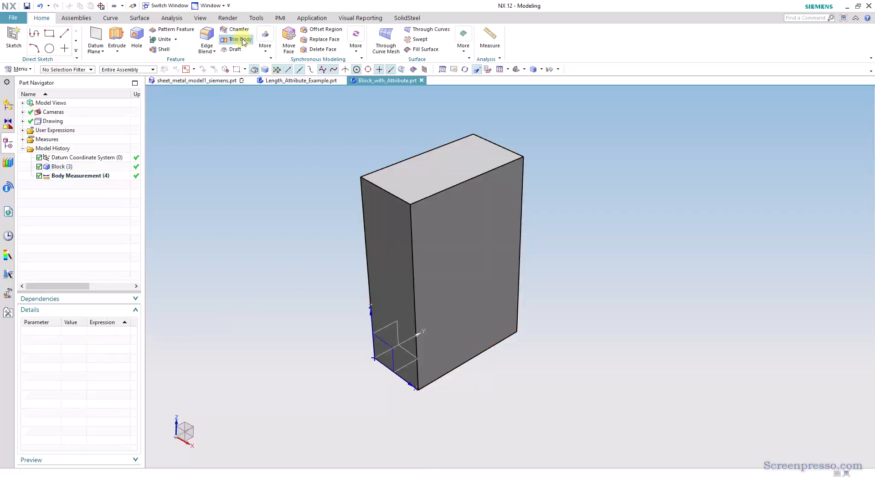
# Review the block part's expressions, widening the Formula and Name columns to read the DESCRIPTION_Attribute and MASS_Attribute entries in full.
pyautogui.click(256, 17)
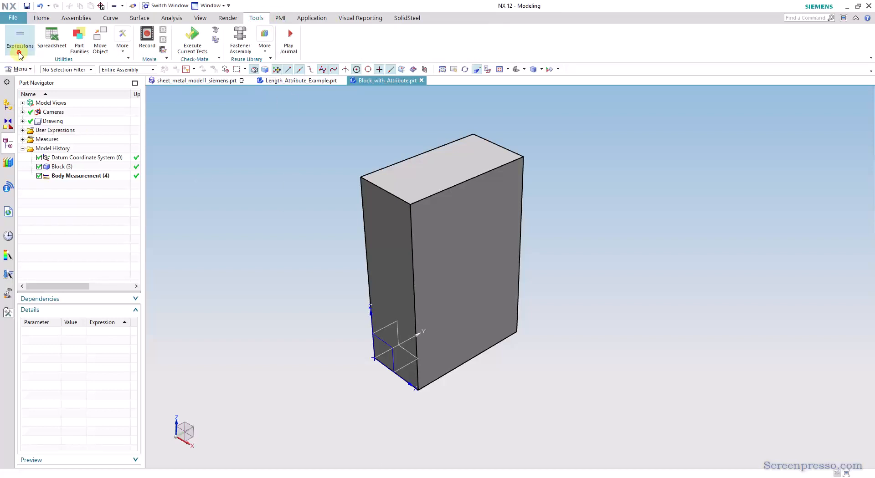
pyautogui.click(20, 37)
pyautogui.moveTo(445, 51); pyautogui.dragTo(444, 152)
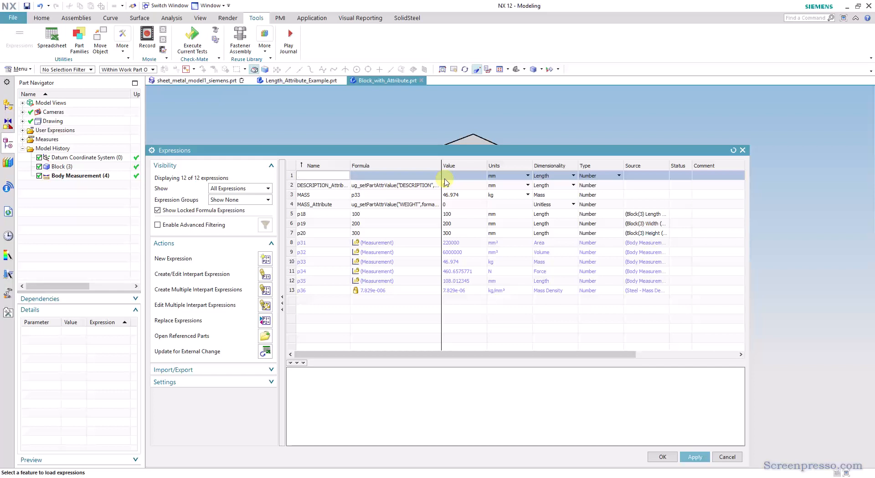
pyautogui.moveTo(442, 169); pyautogui.dragTo(646, 175)
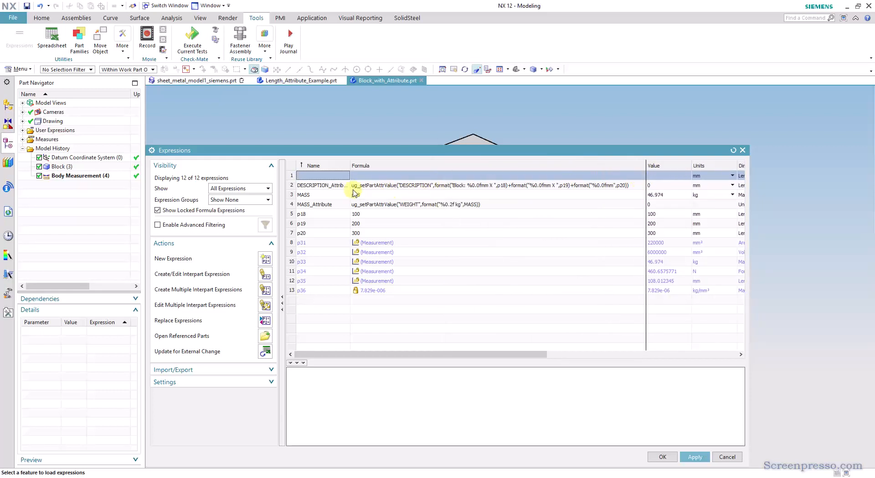
pyautogui.moveTo(350, 165); pyautogui.dragTo(369, 164)
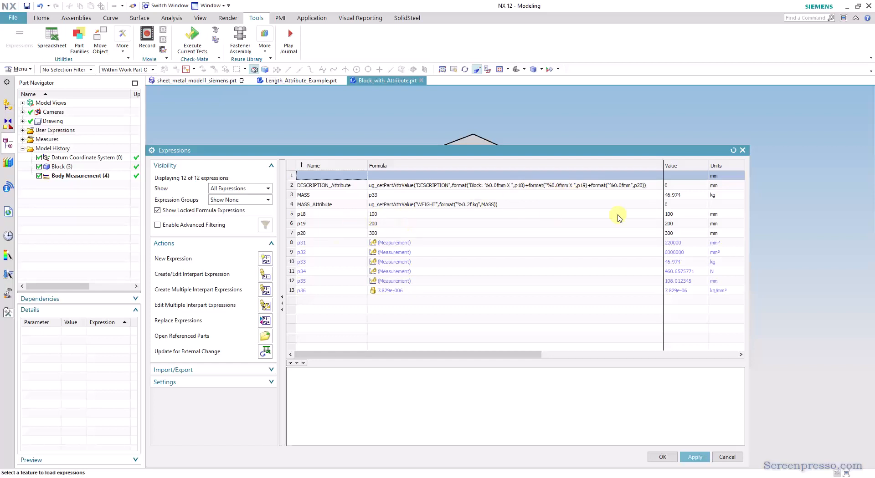
pyautogui.click(658, 456)
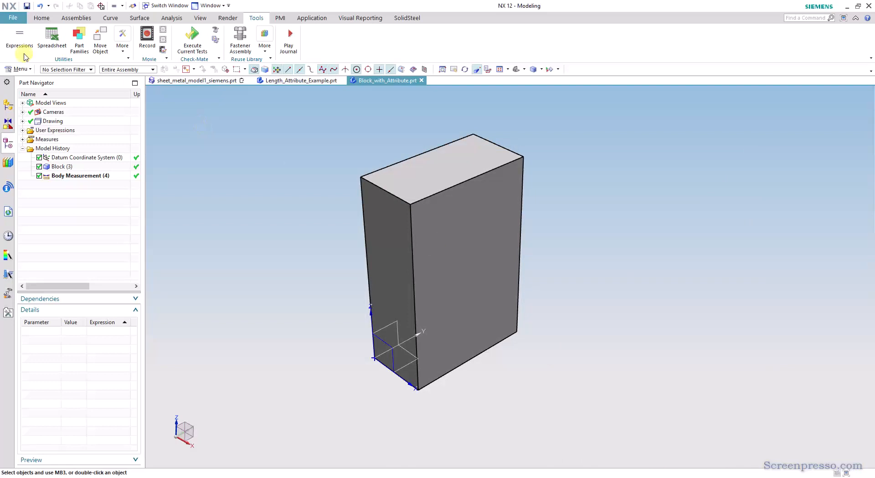
# Check the DESCRIPTION attribute in the displayed part's properties.
pyautogui.click(13, 18)
pyautogui.click(36, 190)
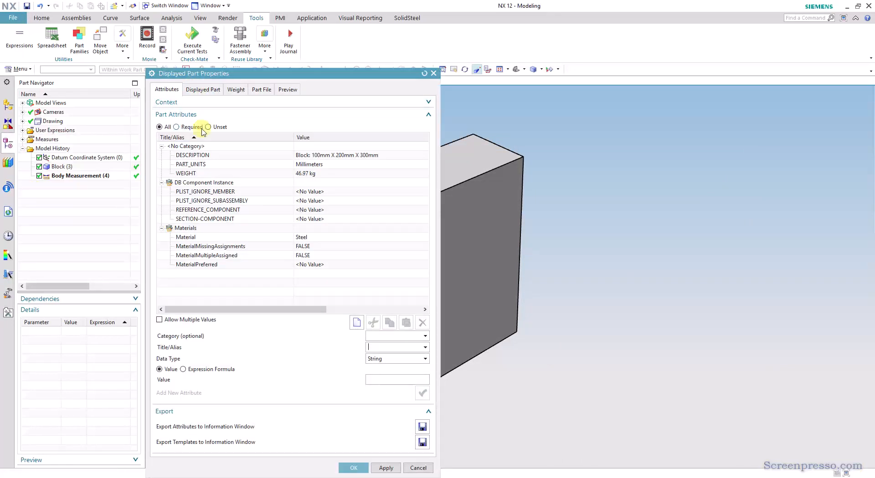
pyautogui.click(208, 155)
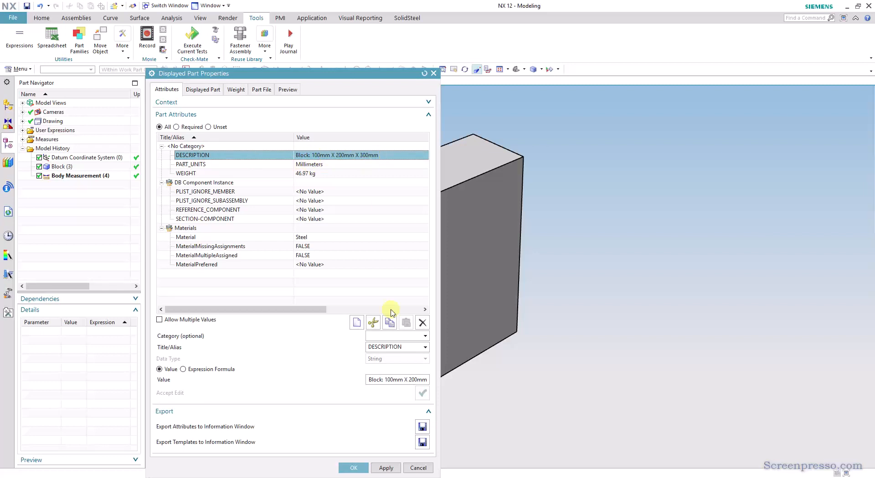
pyautogui.click(360, 468)
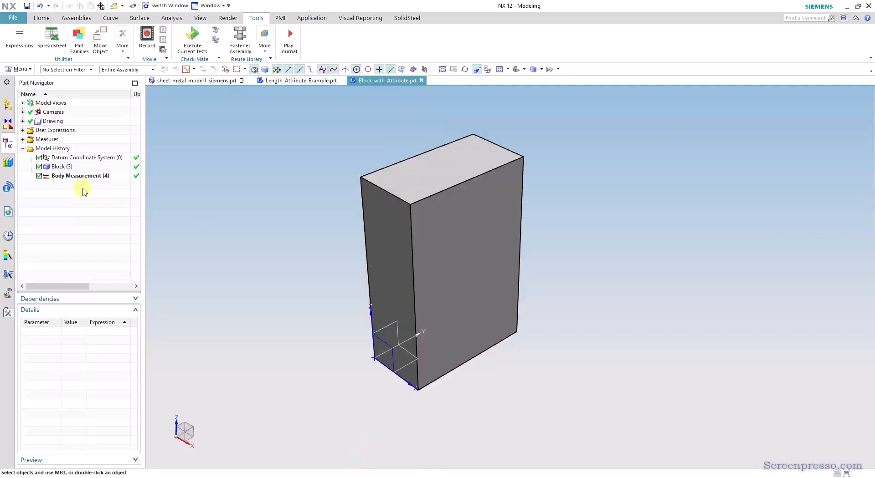
# Set the Block feature's Length (XC) expression to 150.
pyautogui.click(63, 168)
pyautogui.doubleClick(114, 332)
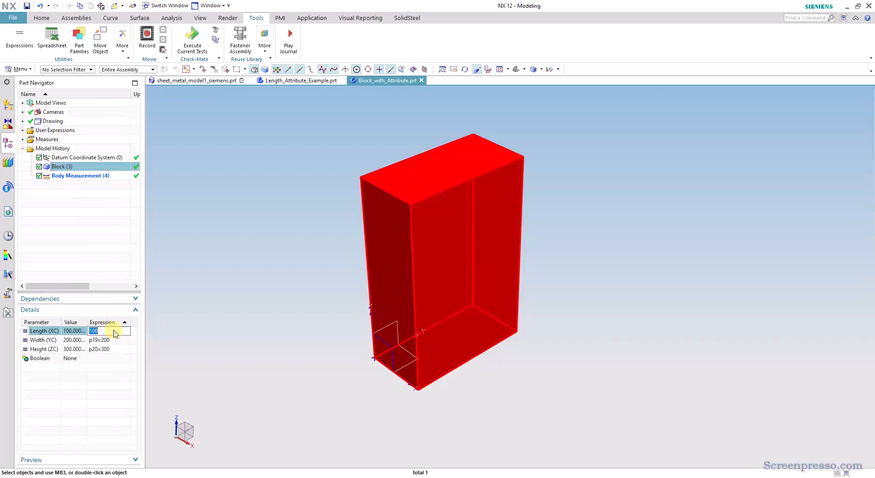
pyautogui.write('150')
pyautogui.press('Return')
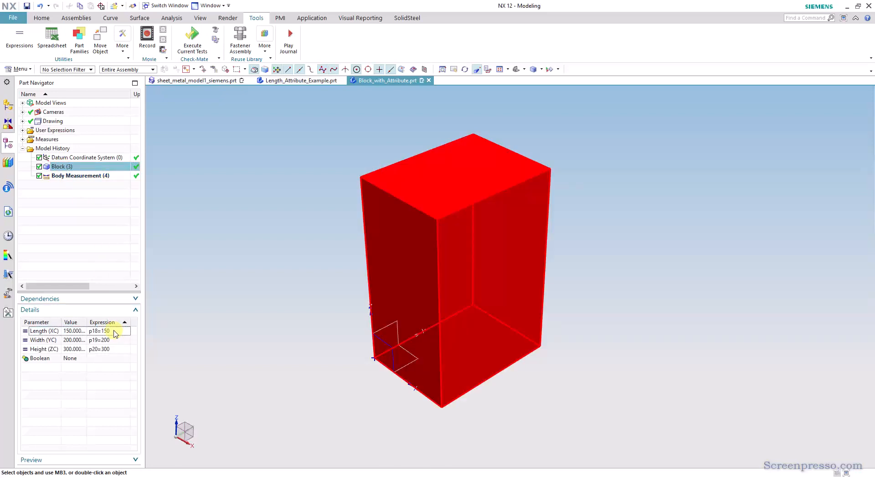
pyautogui.click(301, 273)
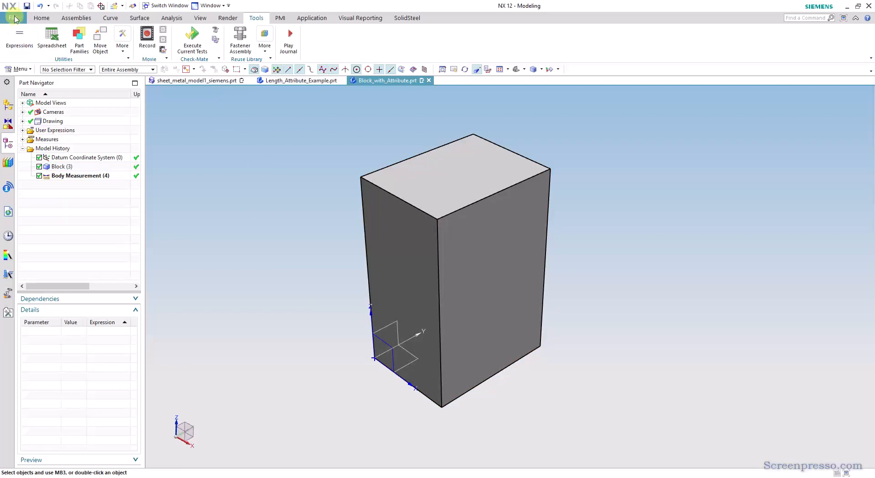
# Reopen the displayed part's properties and check the DESCRIPTION and WEIGHT attributes against the edited block length.
pyautogui.click(13, 17)
pyautogui.click(29, 188)
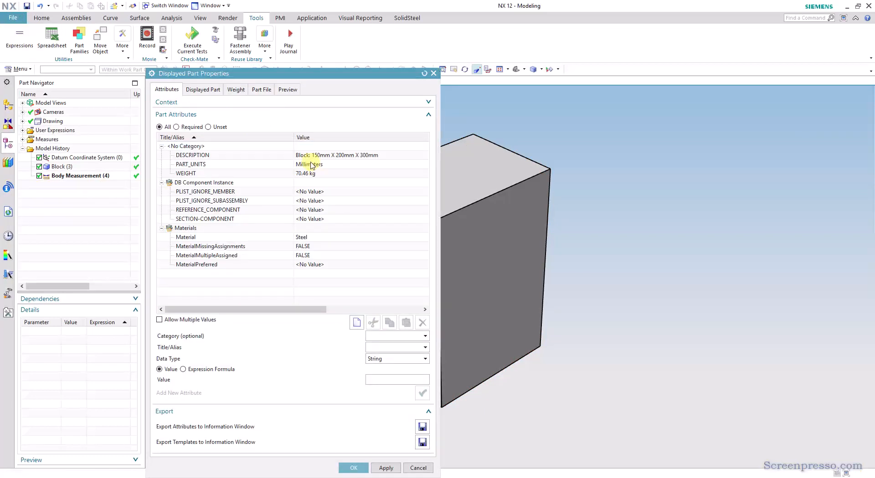
pyautogui.click(358, 321)
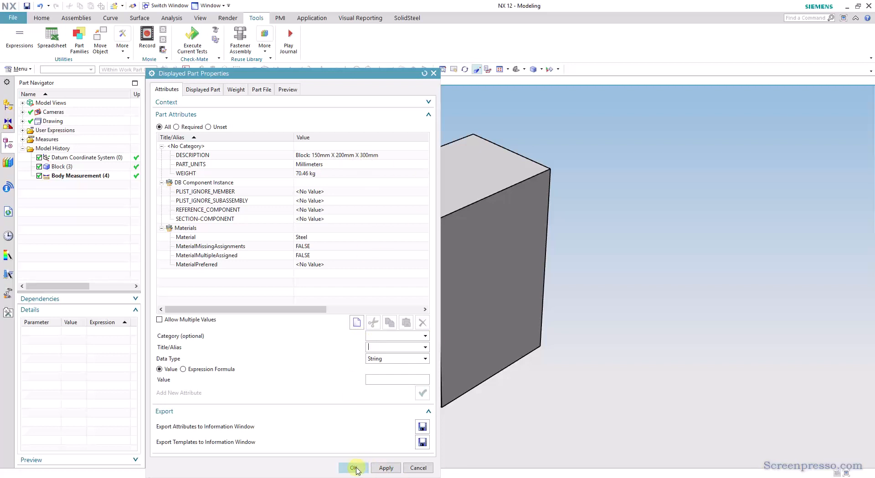
# Close the block part's properties and switch to the sheet_metal_model1_siemens.prt part, orbiting to inspect the folded sheet.
pyautogui.click(354, 469)
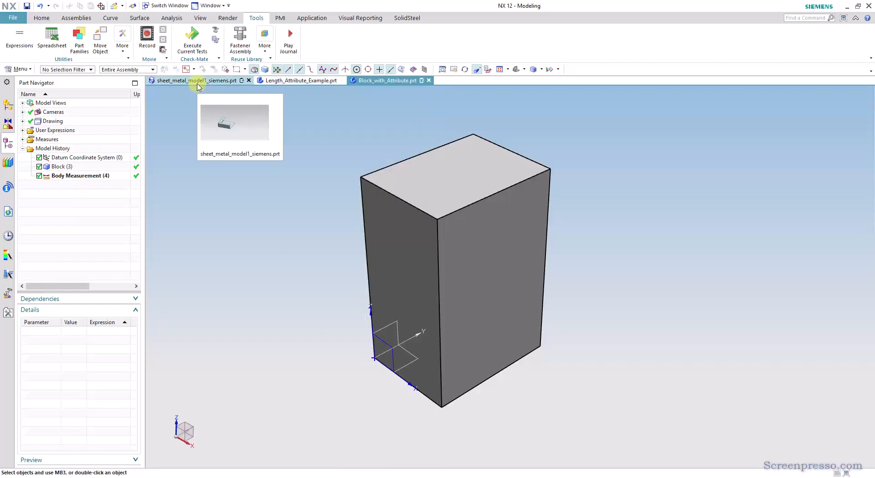
pyautogui.click(197, 82)
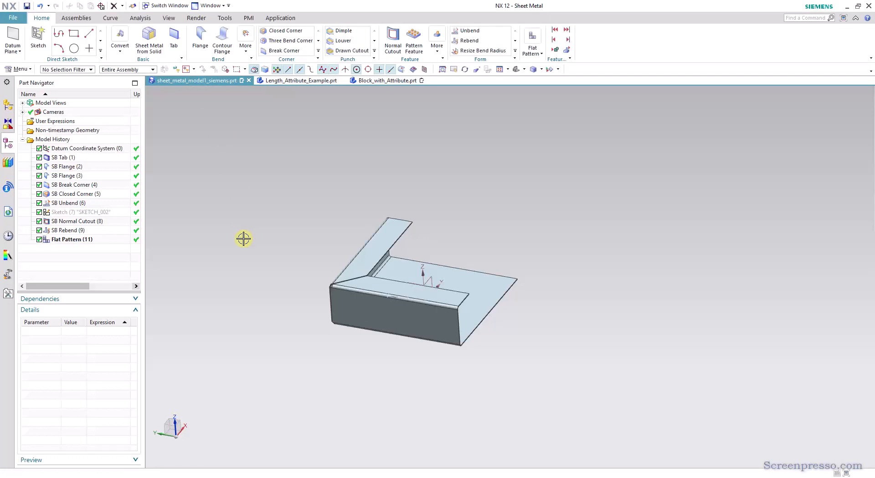
pyautogui.moveTo(305, 242); pyautogui.dragTo(289, 260, button='middle')
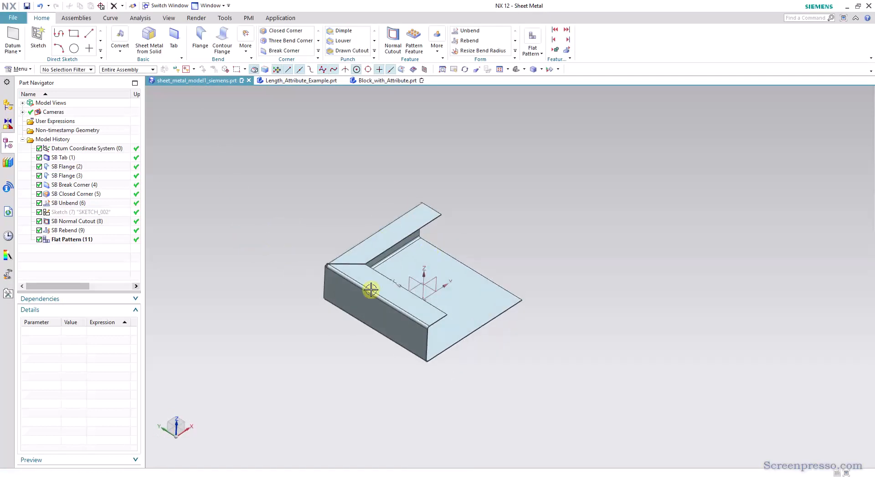
pyautogui.click(390, 301)
pyautogui.press('Escape')
# Display the FLAT-PATTERN#1 model view of the sheet metal part.
pyautogui.click(22, 103)
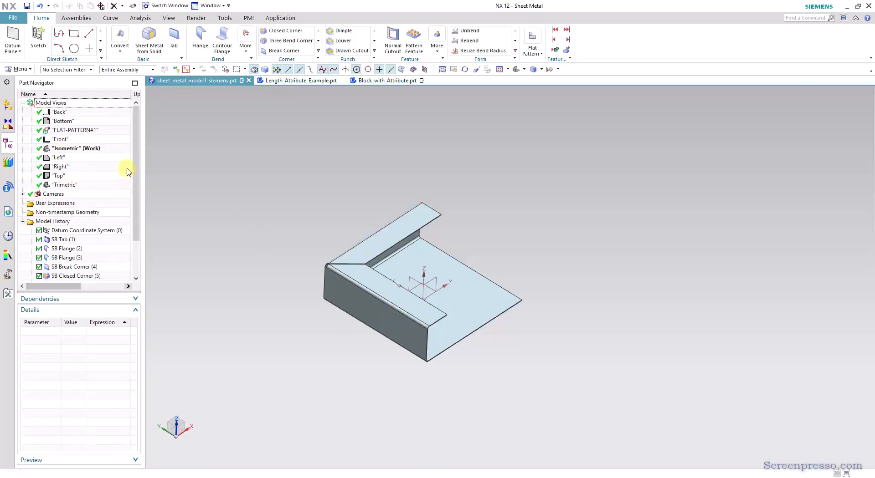
pyautogui.doubleClick(88, 130)
pyautogui.scroll(-2, 310, 288)
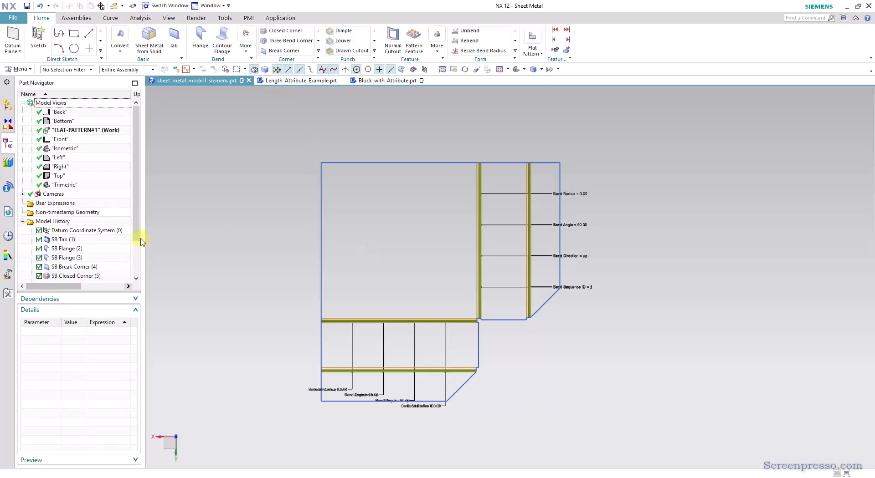
# Check the Minimum X and Minimum Y attributes in the Flat Pattern feature's properties.
pyautogui.scroll(-2, 103, 234)
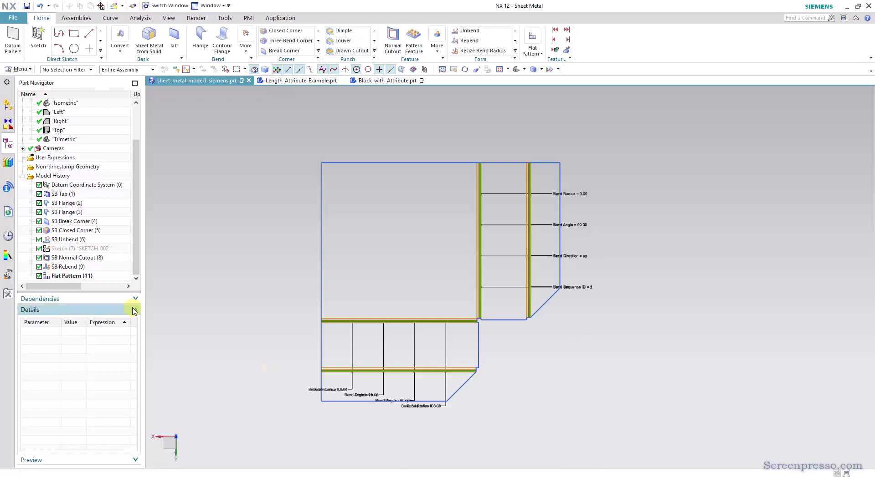
pyautogui.rightClick(68, 276)
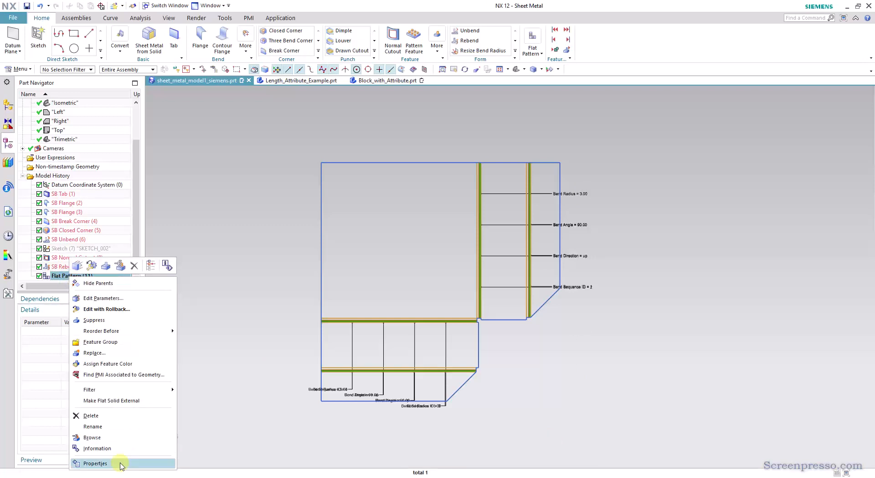
pyautogui.click(120, 464)
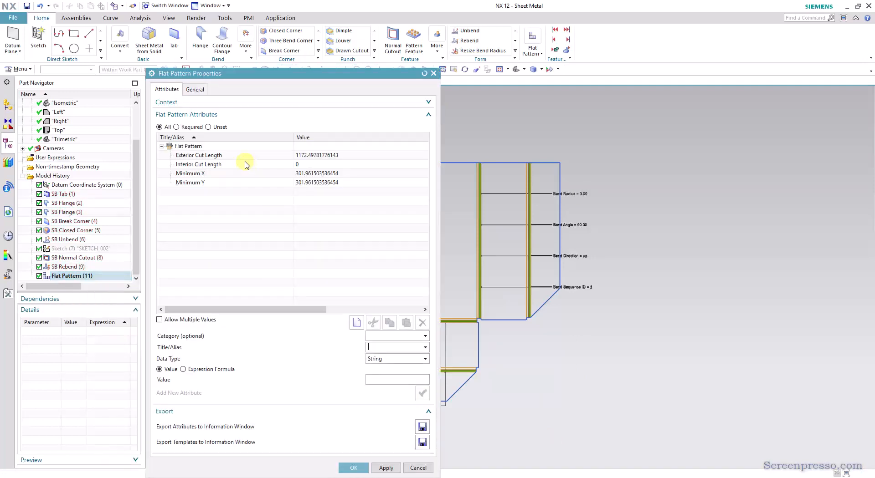
pyautogui.click(218, 174)
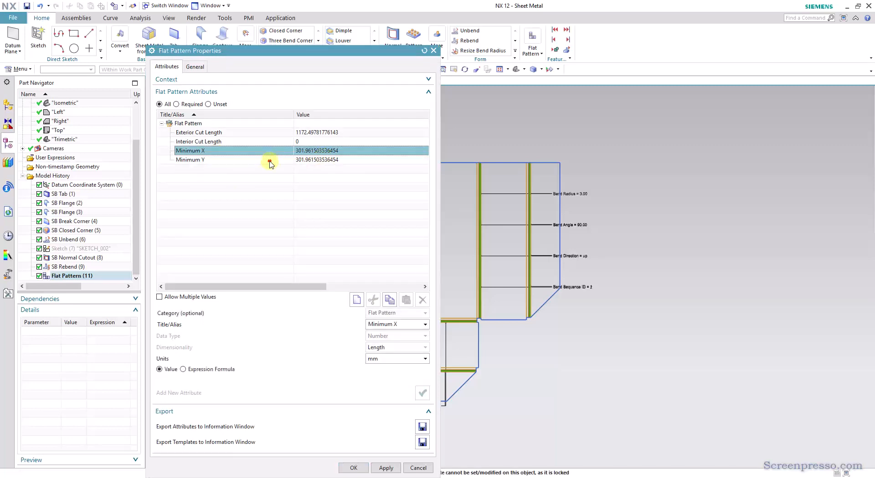
pyautogui.click(264, 160)
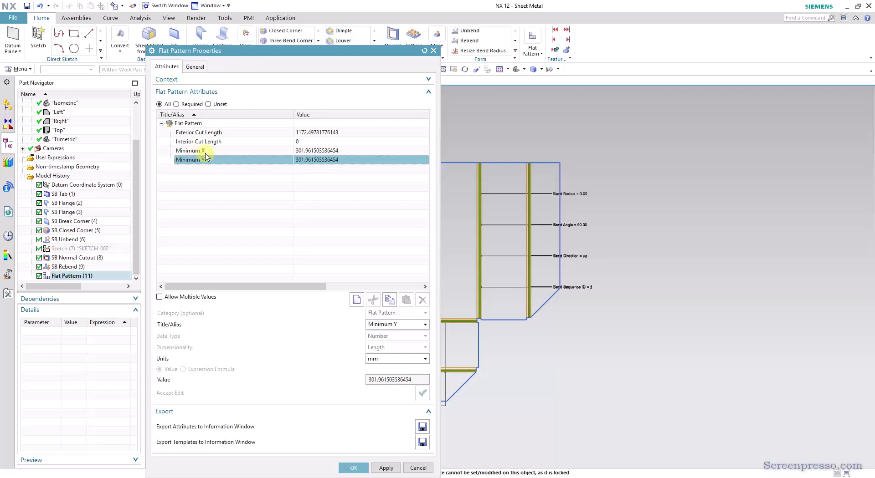
pyautogui.click(356, 465)
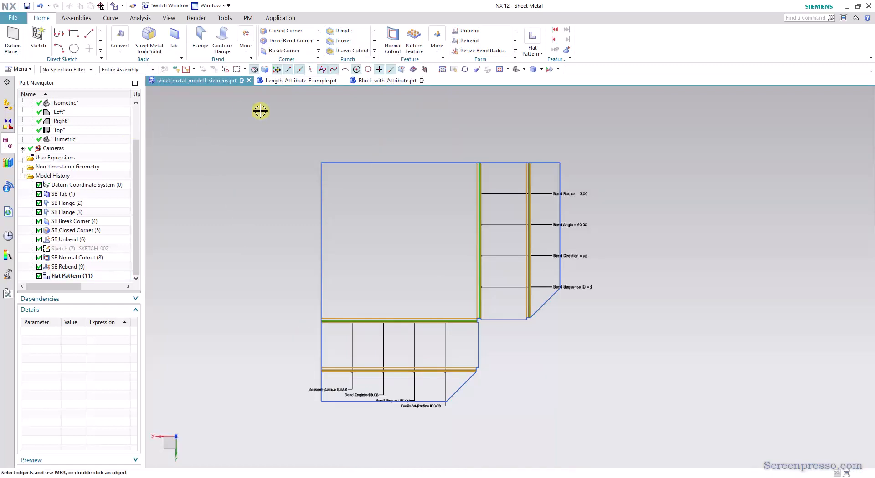
# Switch the sheet metal part back to the Trimetric model view.
pyautogui.scroll(2, 64, 137)
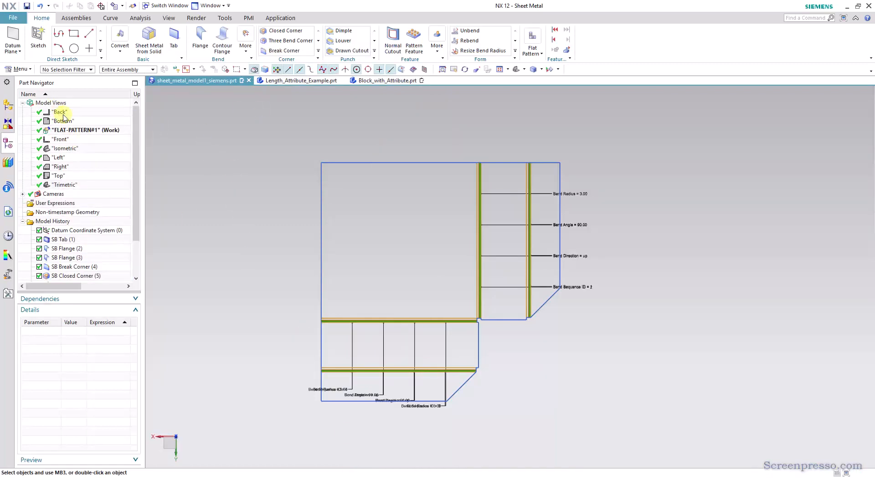
pyautogui.doubleClick(70, 184)
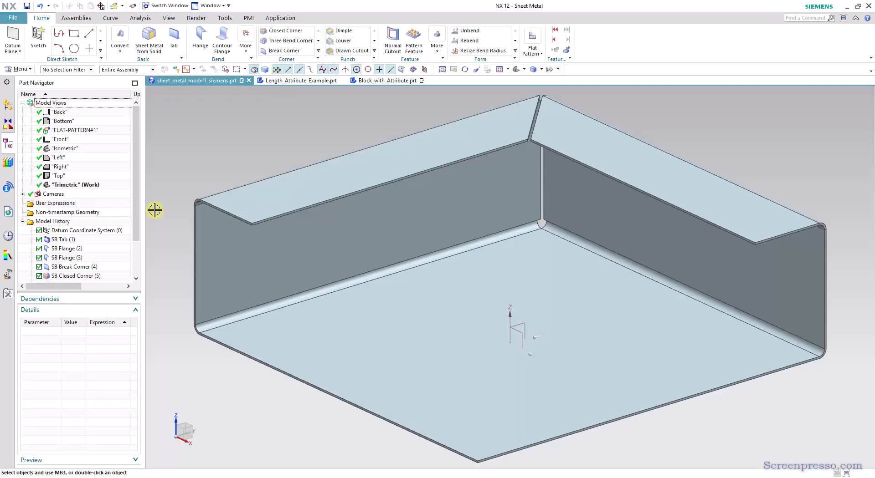
pyautogui.hotkey('ctrl', 'e')
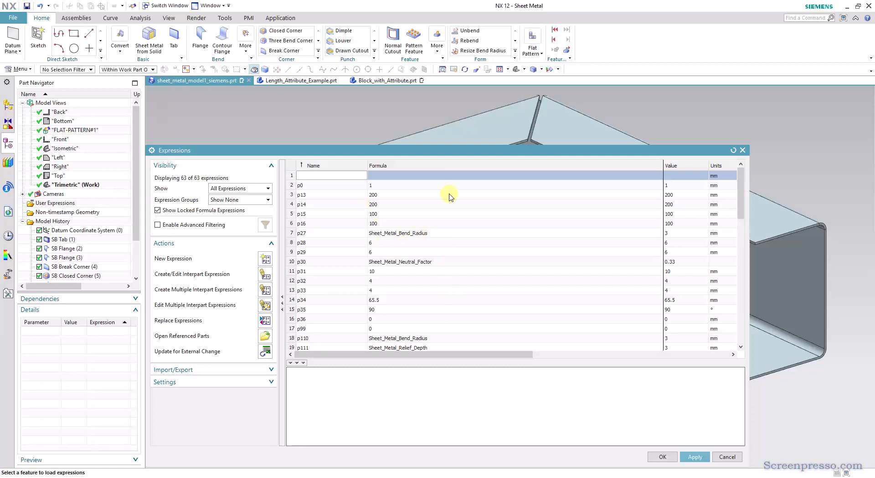
pyautogui.moveTo(479, 153); pyautogui.dragTo(466, 130)
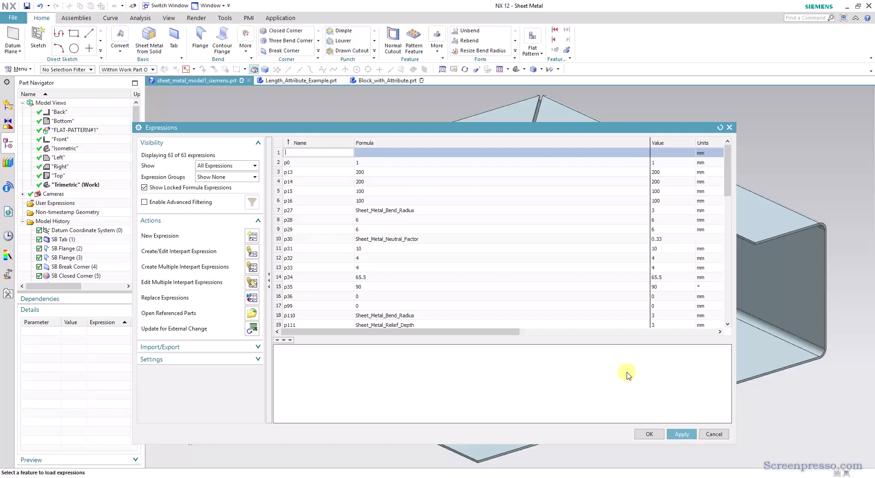
pyautogui.click(714, 434)
# Clear the DESCRIPTION attribute's value in the sheet metal part's displayed part properties.
pyautogui.click(13, 18)
pyautogui.click(44, 190)
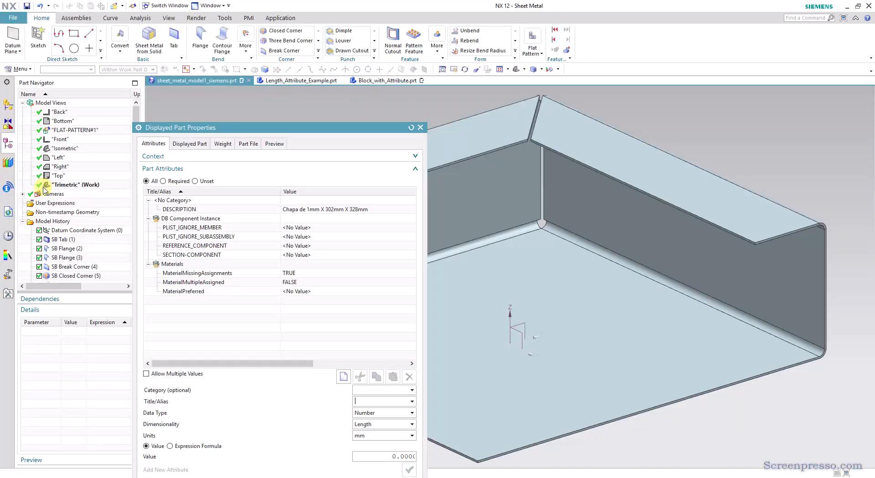
pyautogui.click(310, 212)
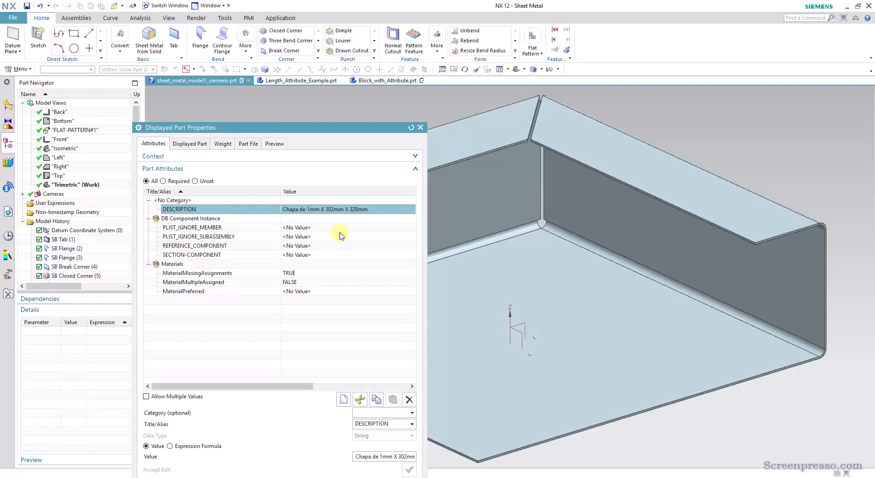
pyautogui.moveTo(356, 460); pyautogui.dragTo(432, 456)
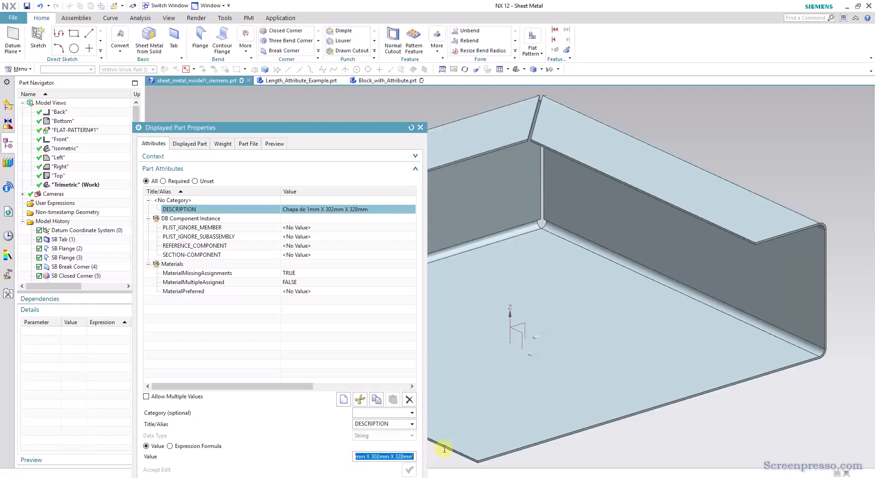
pyautogui.press('BackSpace')
pyautogui.press('Return')
pyautogui.click(378, 457)
pyautogui.moveTo(357, 133); pyautogui.dragTo(357, 49)
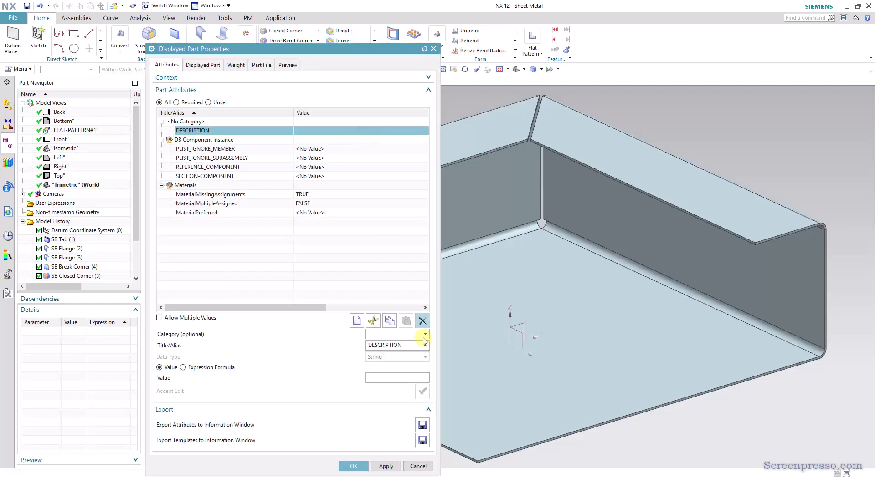
pyautogui.click(354, 471)
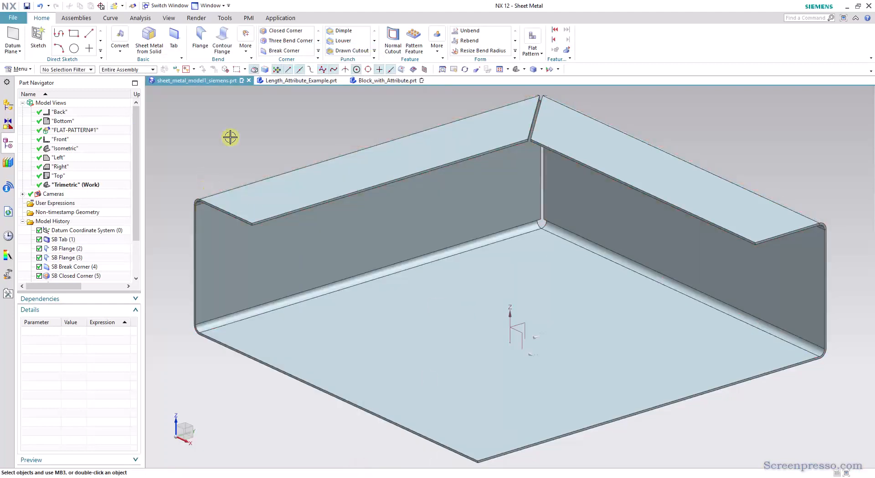
# Bring up the sheet metal part's expressions and open the empty new expression's formula for editing.
pyautogui.hotkey('ctrl', 'e')
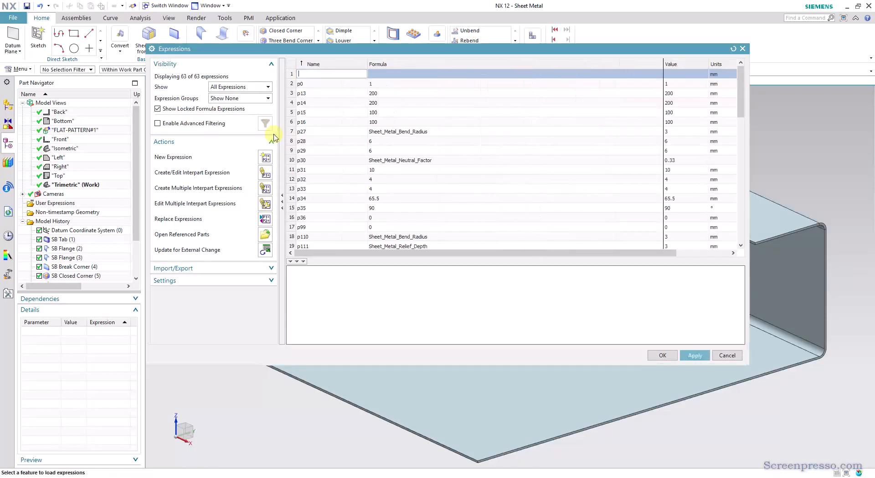
pyautogui.scroll(-2, 121, 252)
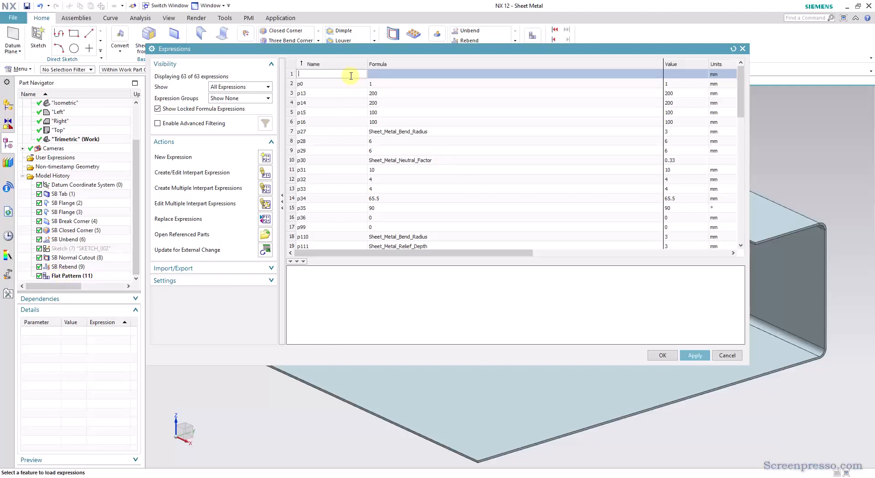
pyautogui.rightClick(400, 74)
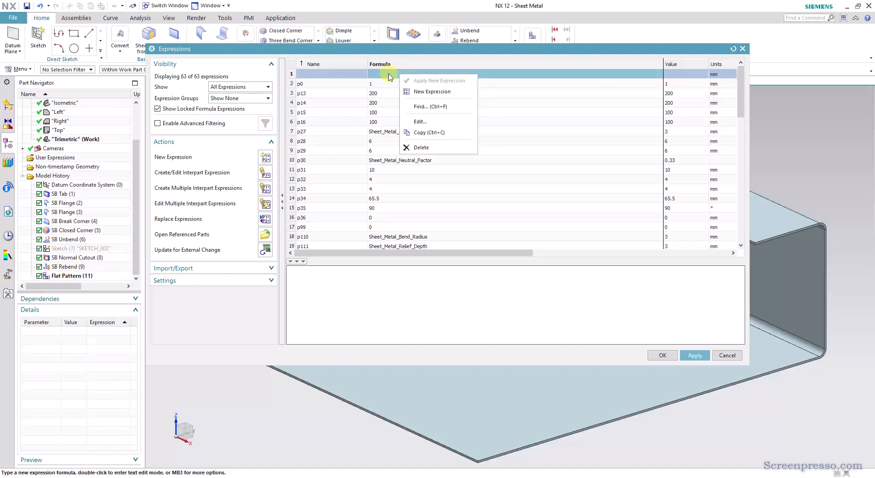
pyautogui.click(389, 76)
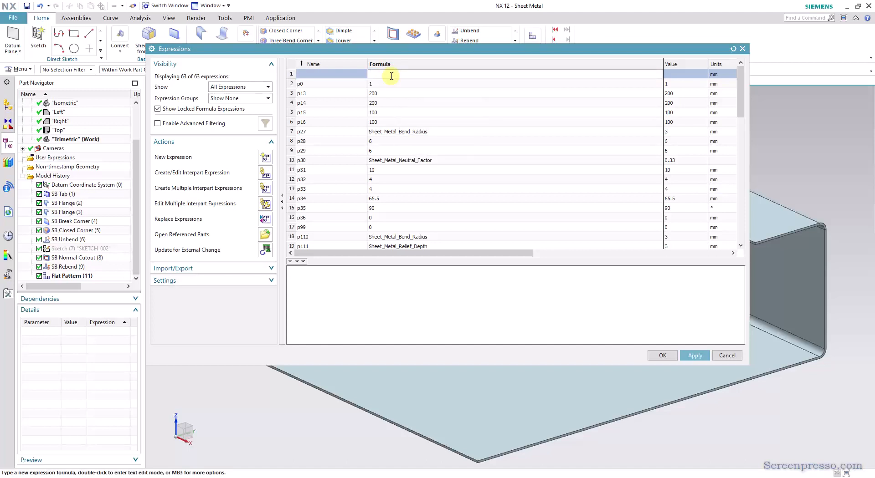
pyautogui.rightClick(391, 77)
pyautogui.press('Escape')
pyautogui.click(384, 82)
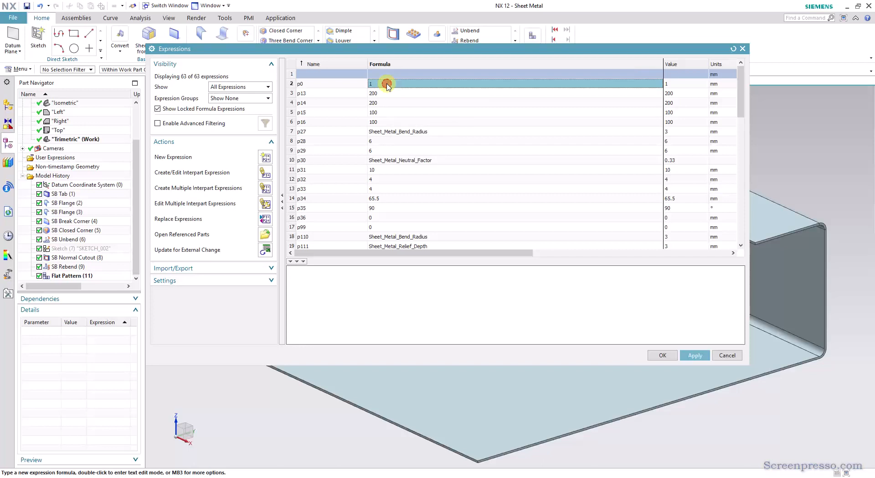
pyautogui.rightClick(389, 77)
pyautogui.click(411, 119)
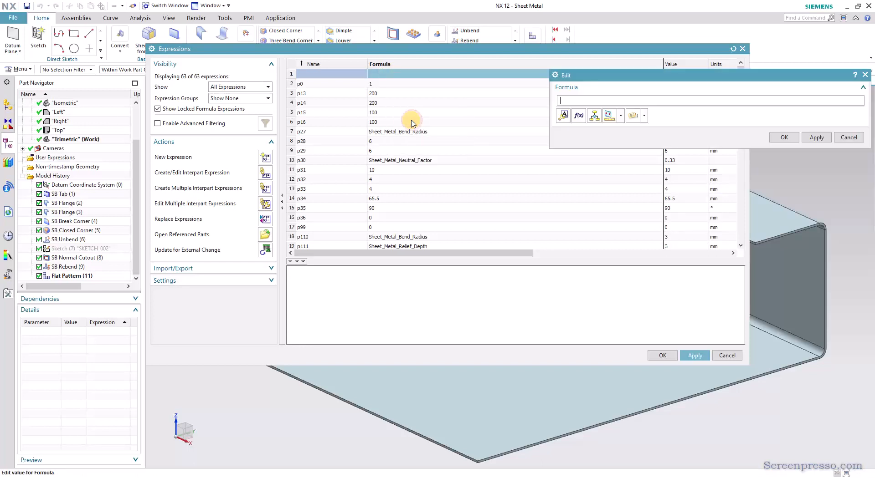
# Insert a reference to the Flat Pattern feature's Minimum X object attribute into the new expression's formula.
pyautogui.moveTo(638, 74); pyautogui.dragTo(513, 72)
pyautogui.click(519, 113)
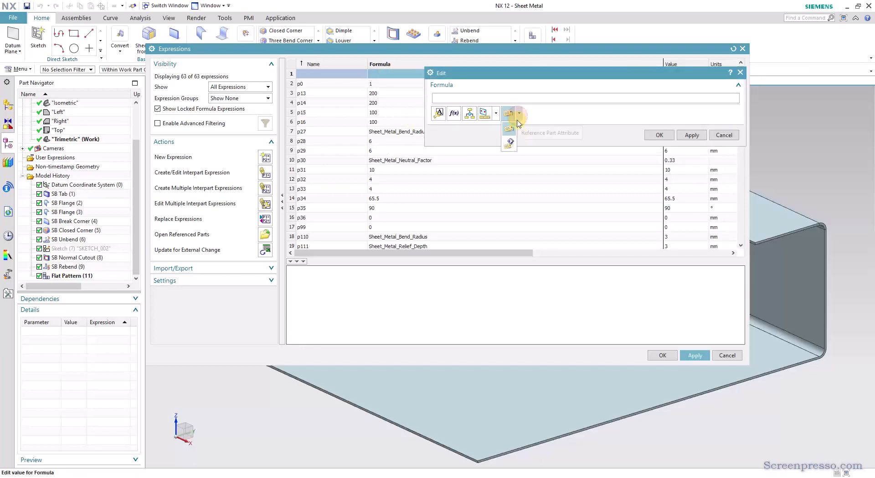
pyautogui.click(510, 145)
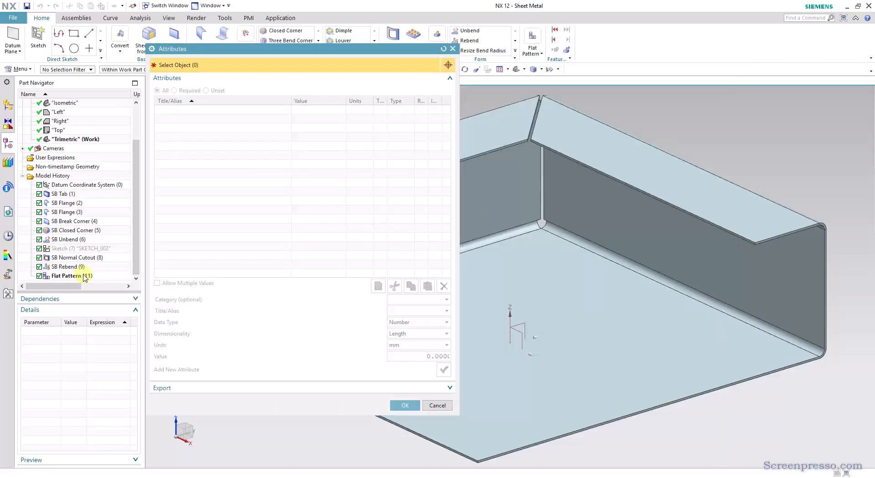
pyautogui.click(82, 276)
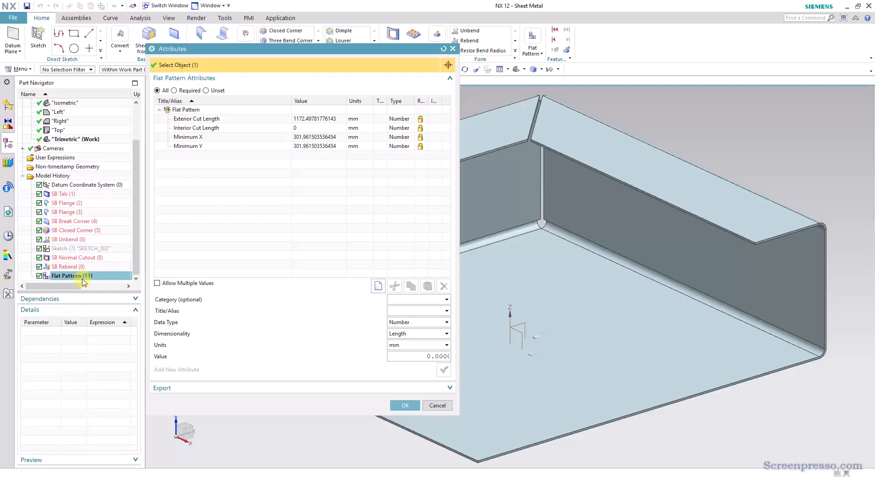
pyautogui.click(196, 138)
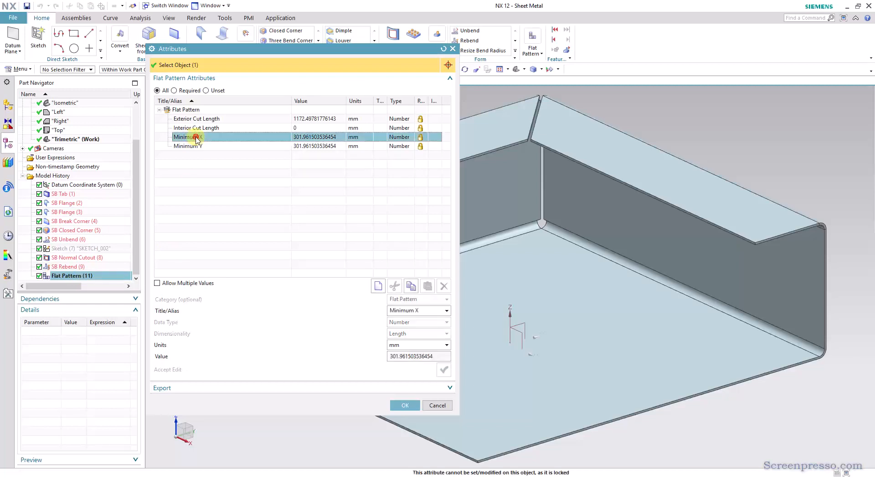
pyautogui.click(403, 405)
pyautogui.click(652, 147)
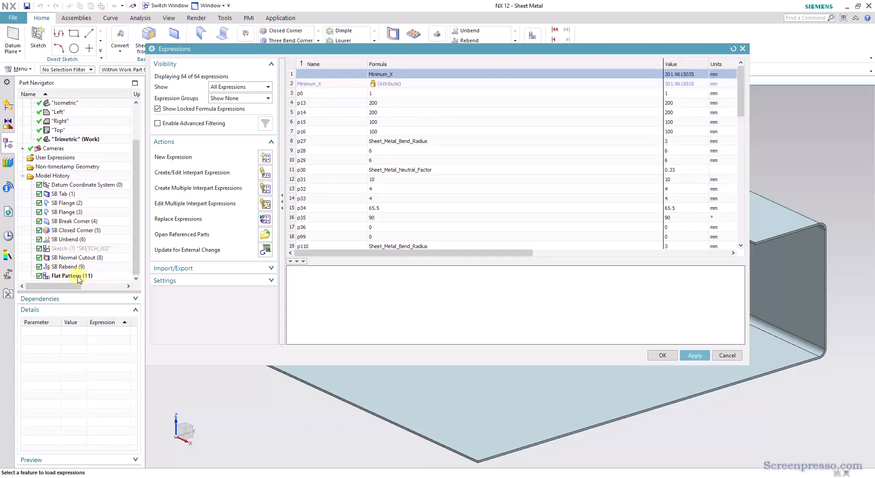
# Replace the new expression's formula with a reference to the Flat Pattern feature's Minimum Y object attribute.
pyautogui.click(401, 73)
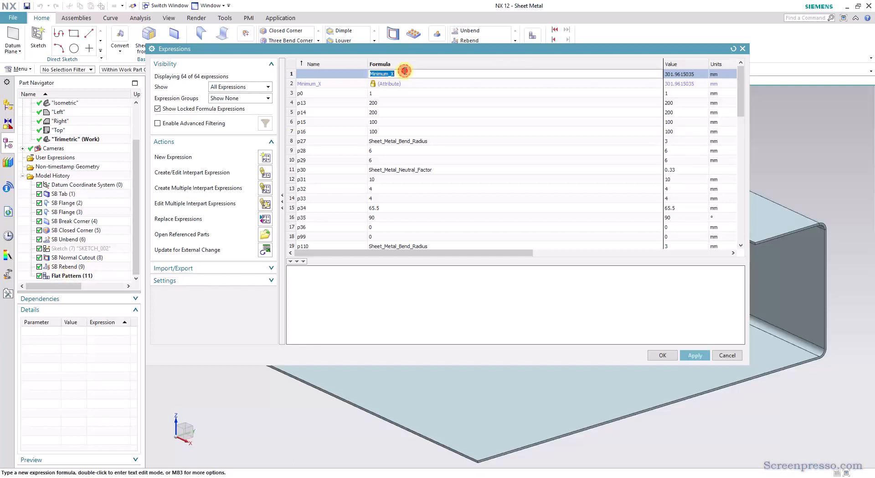
pyautogui.press('BackSpace')
pyautogui.click(403, 75)
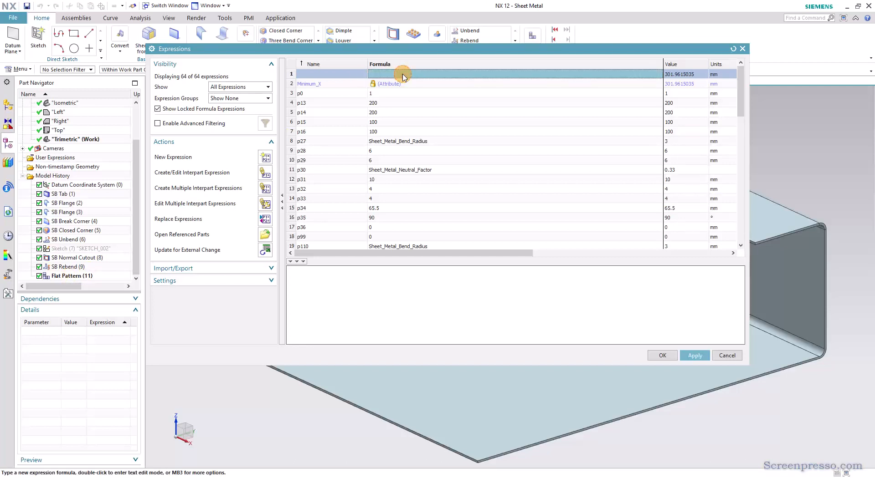
pyautogui.rightClick(403, 75)
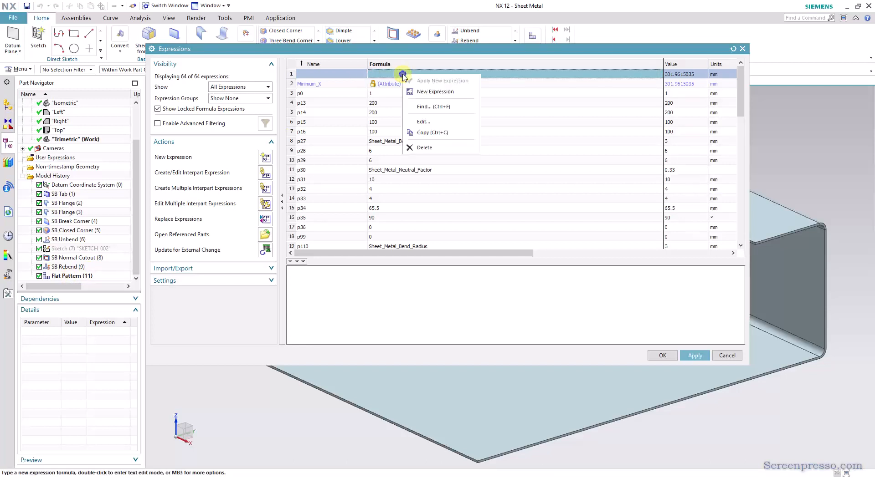
pyautogui.click(430, 122)
pyautogui.click(643, 115)
pyautogui.click(634, 145)
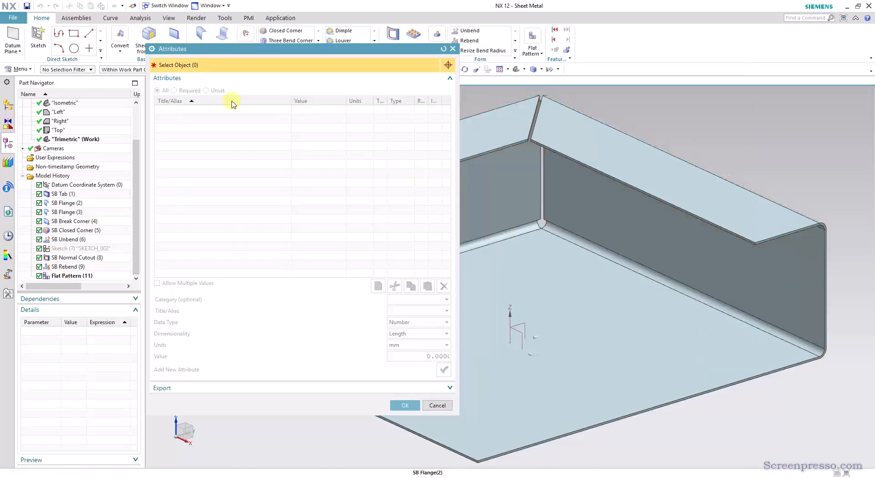
pyautogui.click(72, 276)
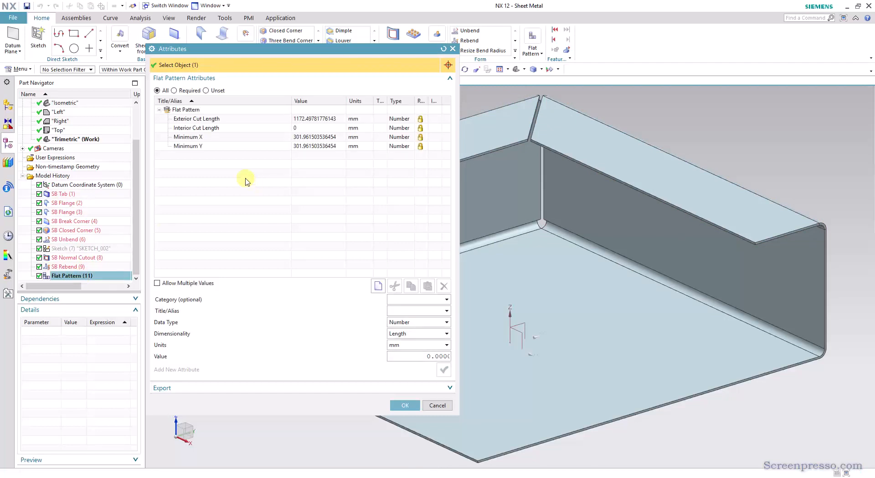
pyautogui.click(201, 146)
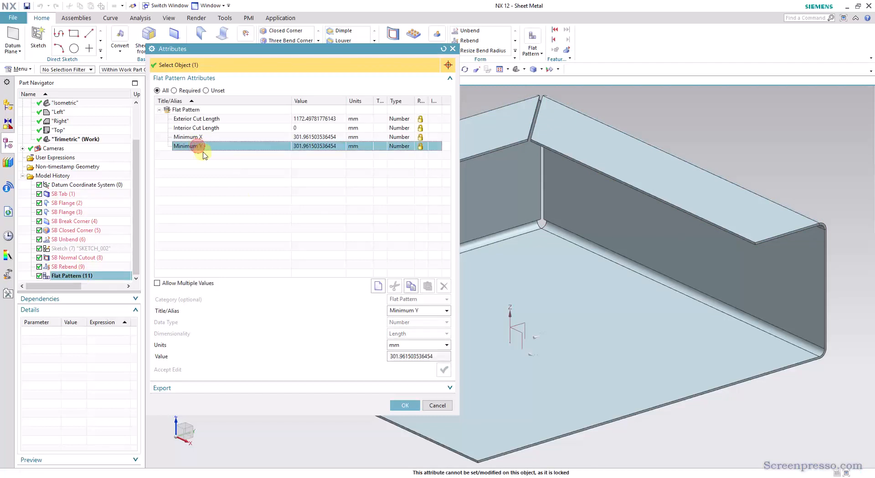
pyautogui.click(403, 406)
pyautogui.click(782, 146)
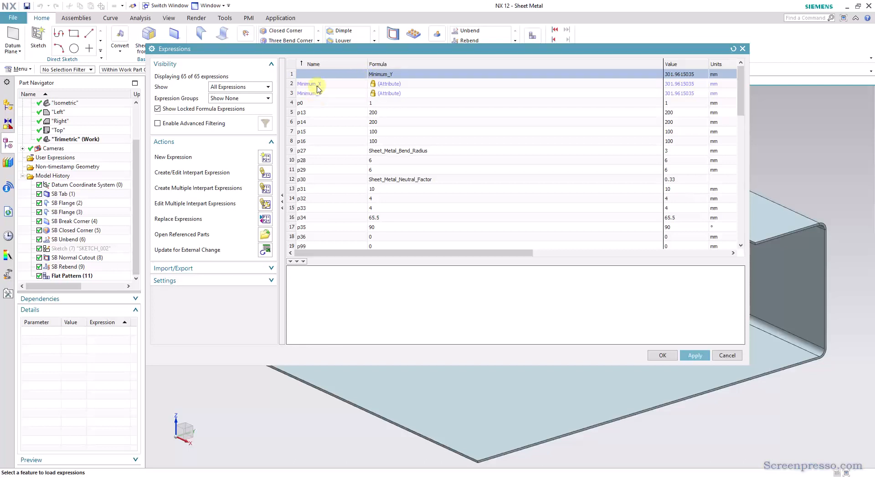
# Copy DESCRIPTION_Attribute from the Word document and paste it as the new expression's name in NX.
pyautogui.click(338, 75)
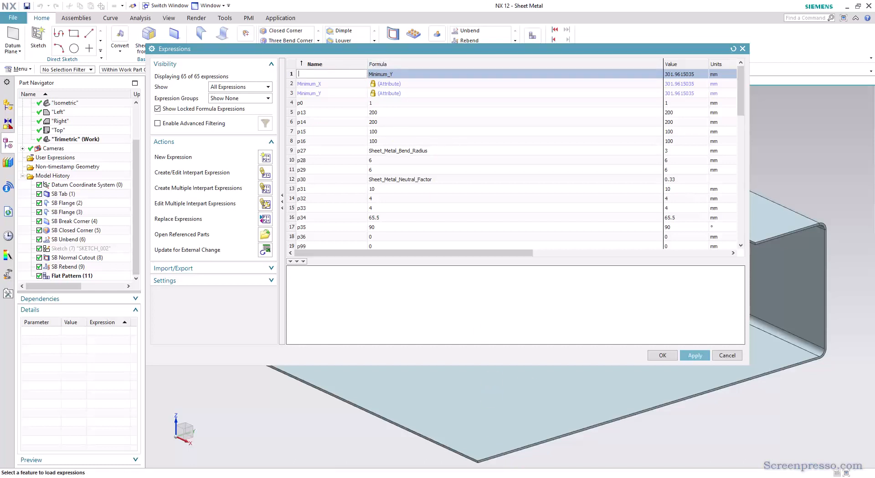
pyautogui.click(514, 477)
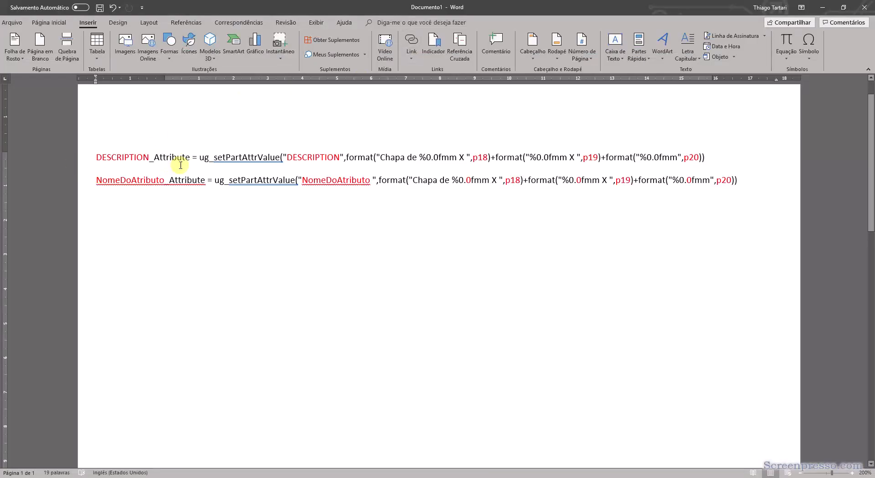
pyautogui.moveTo(190, 160); pyautogui.dragTo(91, 161)
pyautogui.hotkey('ctrl', 'c')
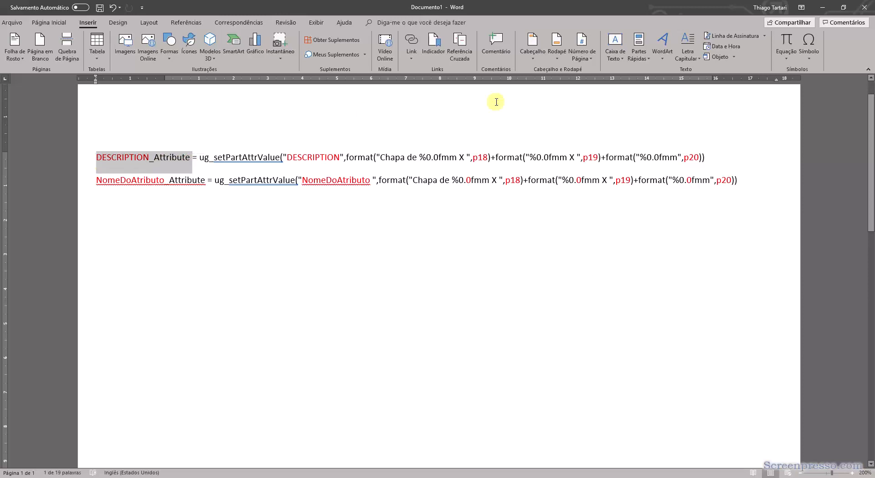
pyautogui.click(820, 7)
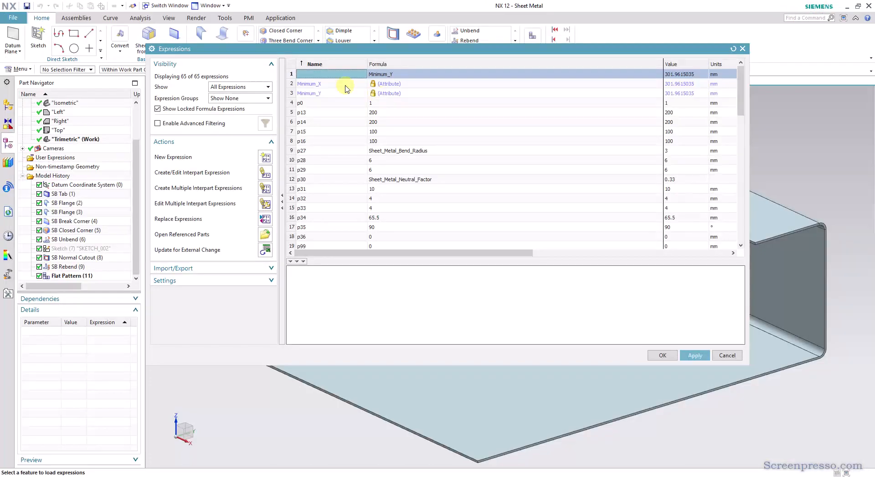
pyautogui.click(328, 74)
pyautogui.hotkey('ctrl', 'v')
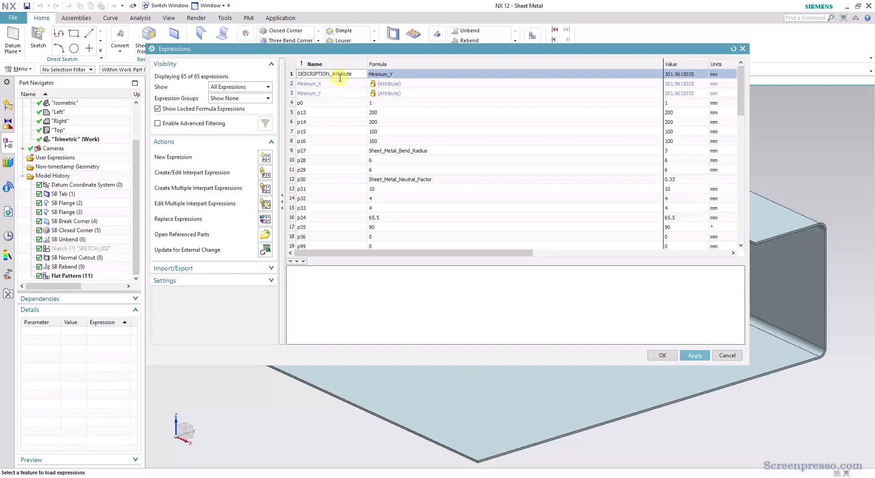
# Replace DESCRIPTION_Attribute's formula with the Word document's ug_setPartAttrValue("DESCRIPTION",...) formula, using %0.2fmm as the first value's format.
pyautogui.click(390, 74)
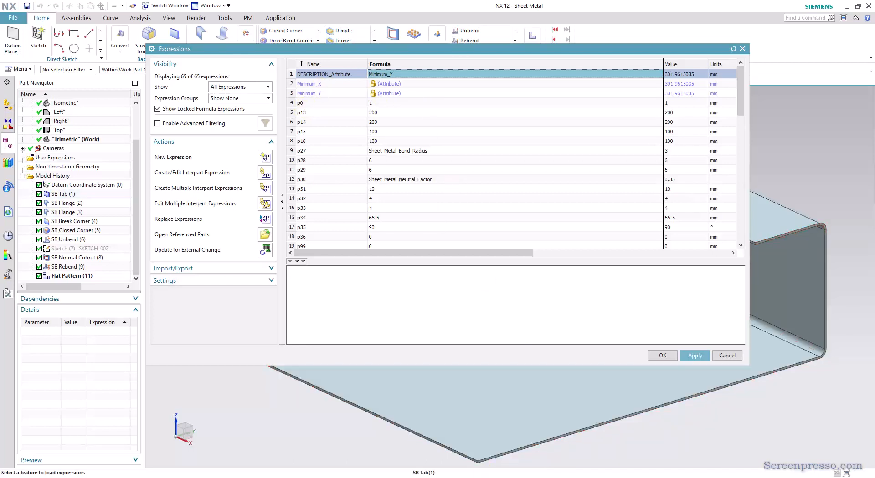
pyautogui.click(545, 477)
pyautogui.click(237, 158)
pyautogui.click(200, 158)
pyautogui.moveTo(199, 159); pyautogui.dragTo(702, 160)
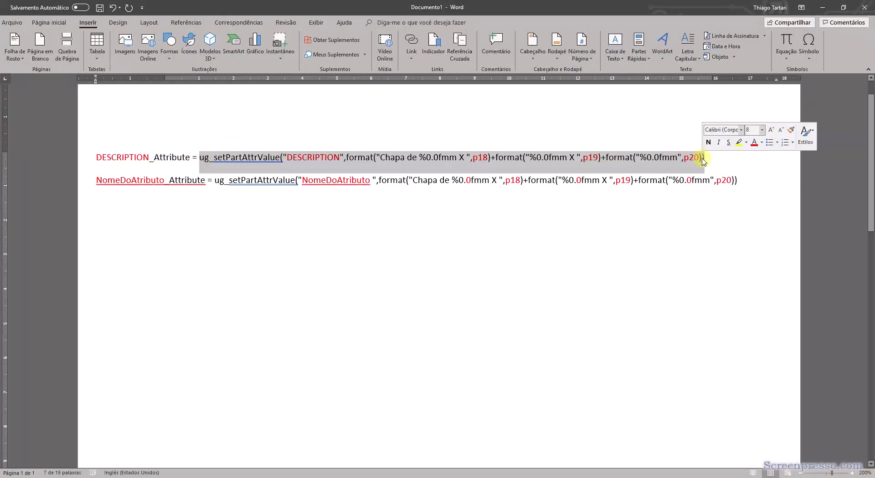
pyautogui.hotkey('ctrl', 'c')
pyautogui.hotkey('alt', 'Tab')
pyautogui.doubleClick(404, 75)
pyautogui.hotkey('ctrl', 'v')
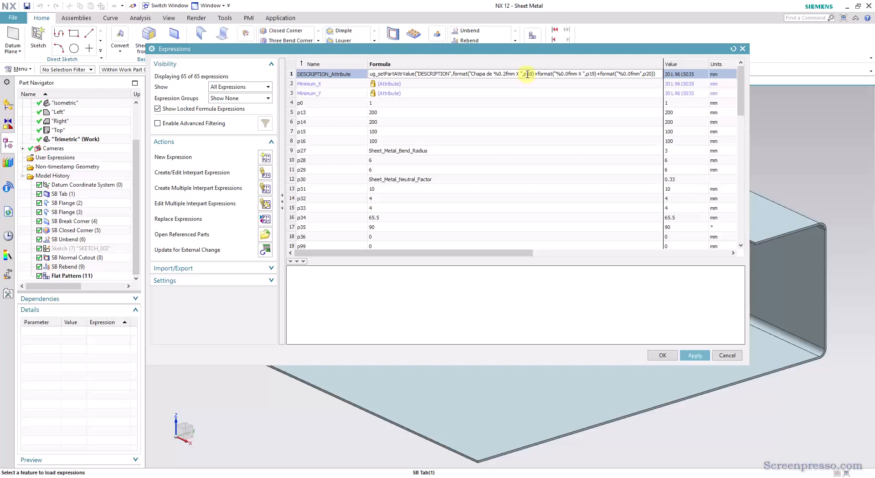
# Replace p18 with Minimum_X in the first format term of the DESCRIPTION_Attribute formula.
pyautogui.doubleClick(526, 74)
pyautogui.write('mini')
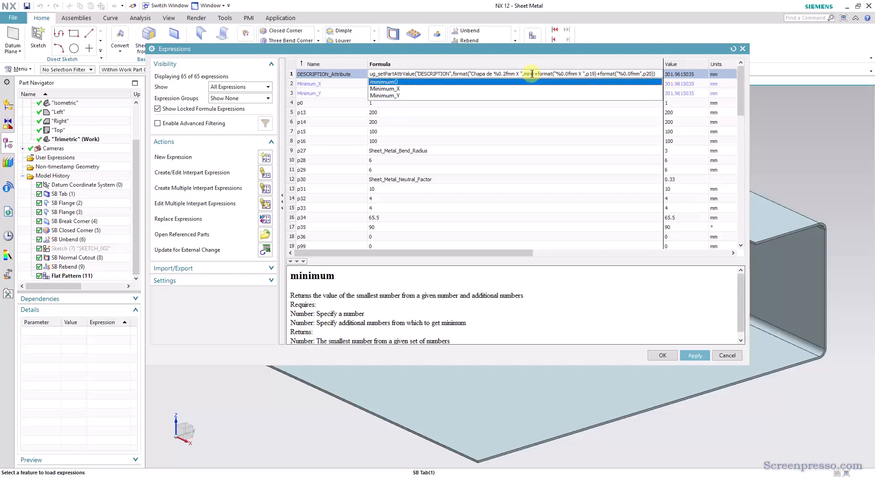
pyautogui.doubleClick(393, 89)
# Replace p19 with Minimum_Y in the second format term of the DESCRIPTION_Attribute formula.
pyautogui.click(614, 74)
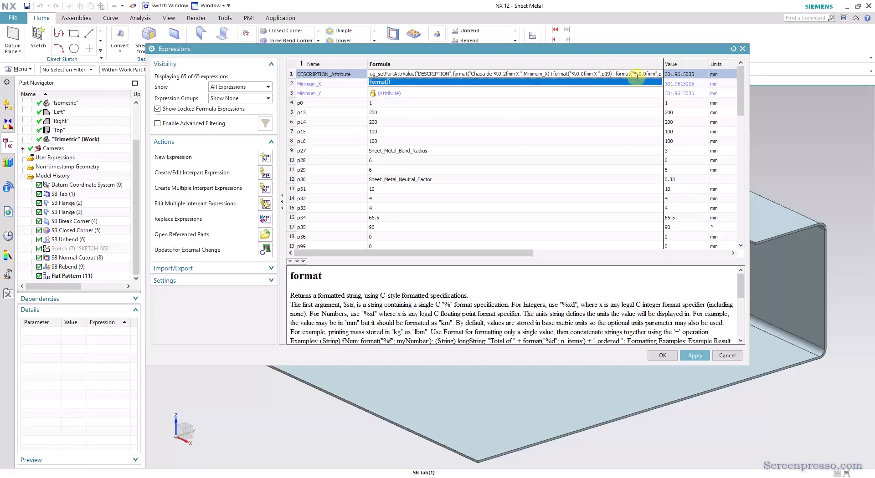
pyautogui.click(604, 74)
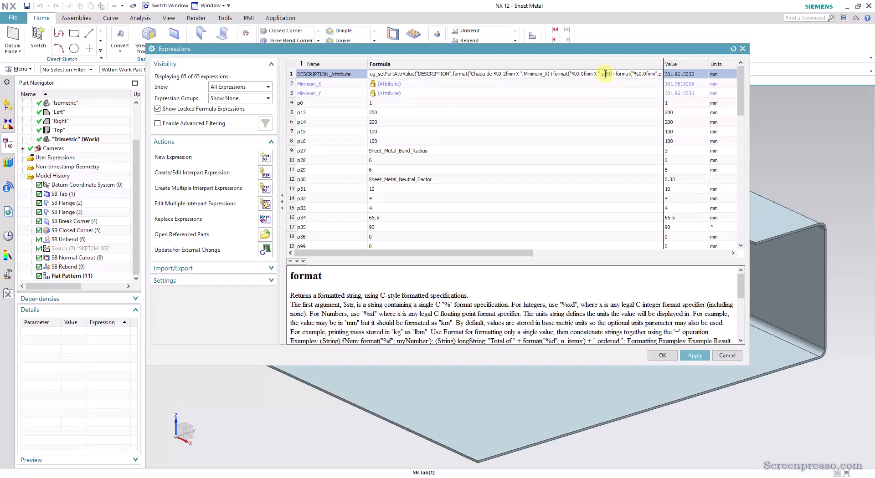
pyautogui.doubleClick(604, 74)
pyautogui.write('minim')
pyautogui.press('BackSpace')
pyautogui.press('Down')
pyautogui.press('Down')
pyautogui.press('Return')
# Replace p20 with p0 in the last format term of the DESCRIPTION_Attribute formula.
pyautogui.click(630, 73)
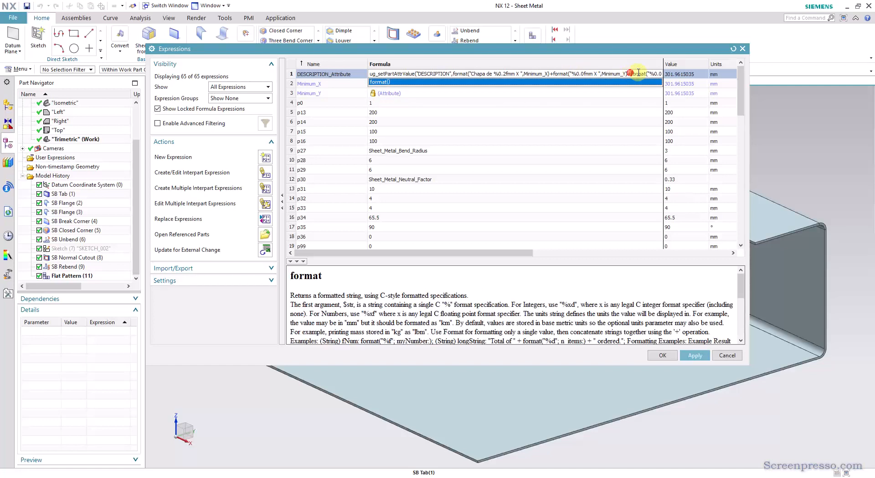
pyautogui.click(640, 72)
pyautogui.click(654, 71)
pyautogui.press('Right')
pyautogui.press('Right')
pyautogui.press('Right')
pyautogui.press('Right')
pyautogui.press('Right')
pyautogui.press('Right')
pyautogui.press('Right')
pyautogui.press('Right')
pyautogui.press('Right')
pyautogui.press('Right')
pyautogui.press('Right')
pyautogui.press('Right')
pyautogui.press('Right')
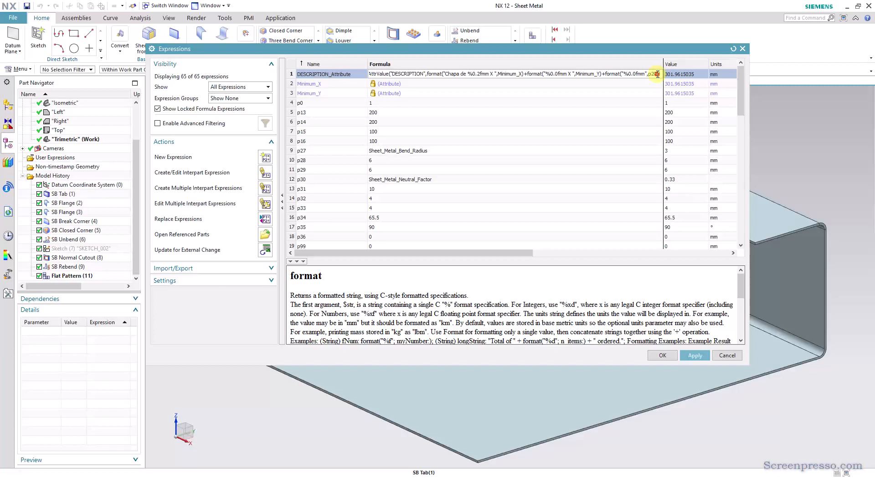
pyautogui.press('BackSpace')
pyautogui.press('BackSpace')
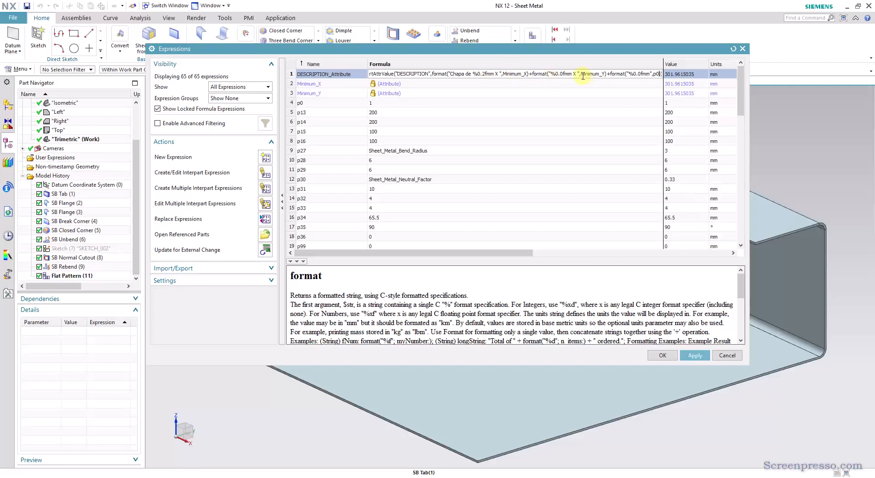
# Look over the completed DESCRIPTION_Attribute formula and accept the expressions.
pyautogui.moveTo(523, 253); pyautogui.dragTo(568, 252)
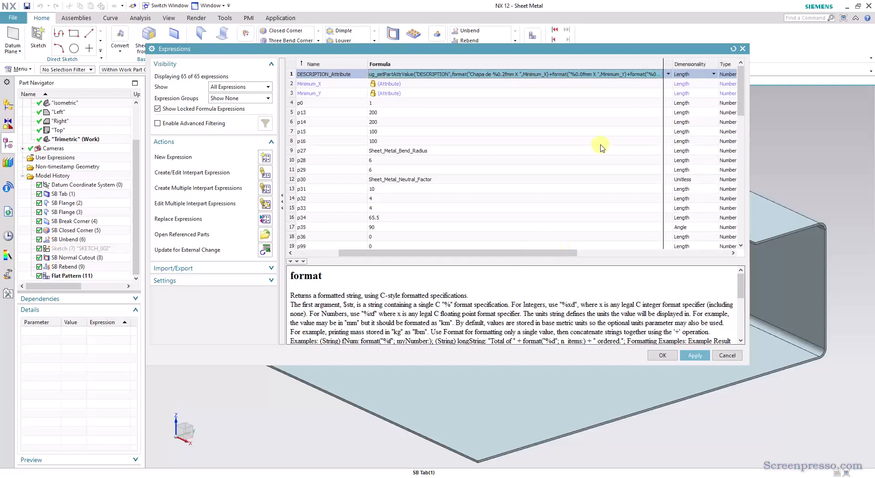
pyautogui.doubleClick(647, 76)
pyautogui.click(584, 74)
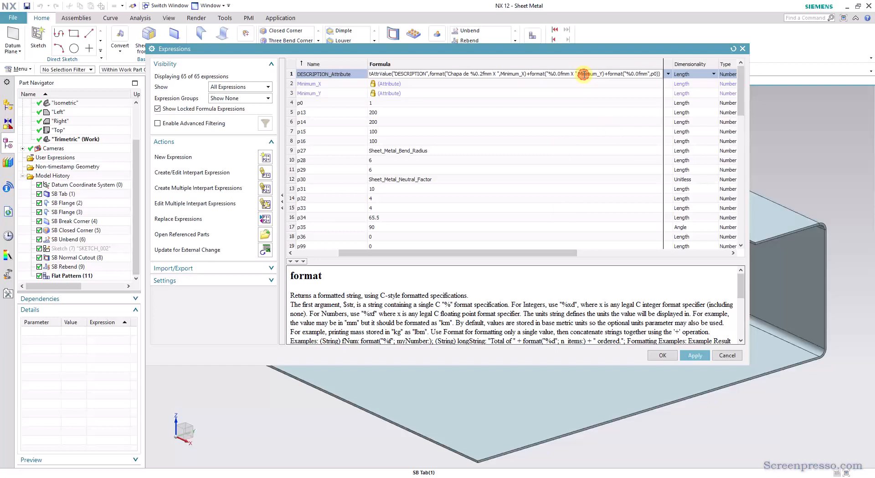
pyautogui.click(607, 76)
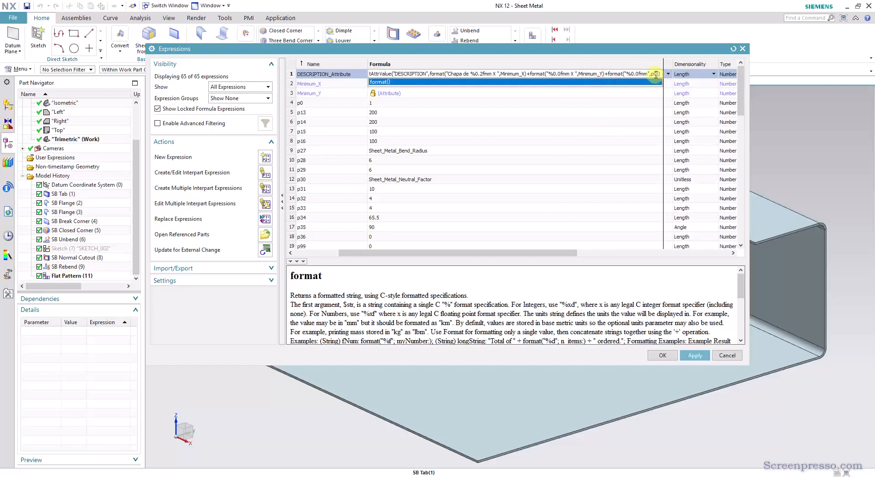
pyautogui.click(663, 355)
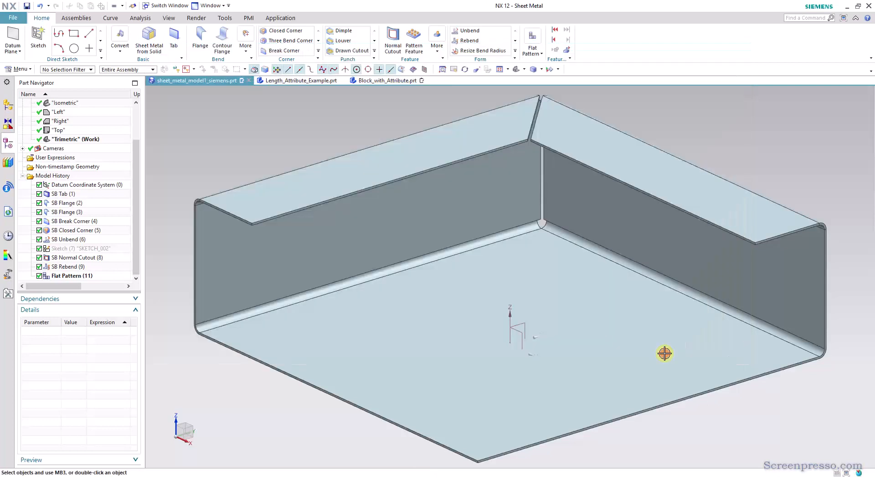
# Check the DESCRIPTION attribute's value in the sheet metal part's displayed part properties.
pyautogui.click(298, 128)
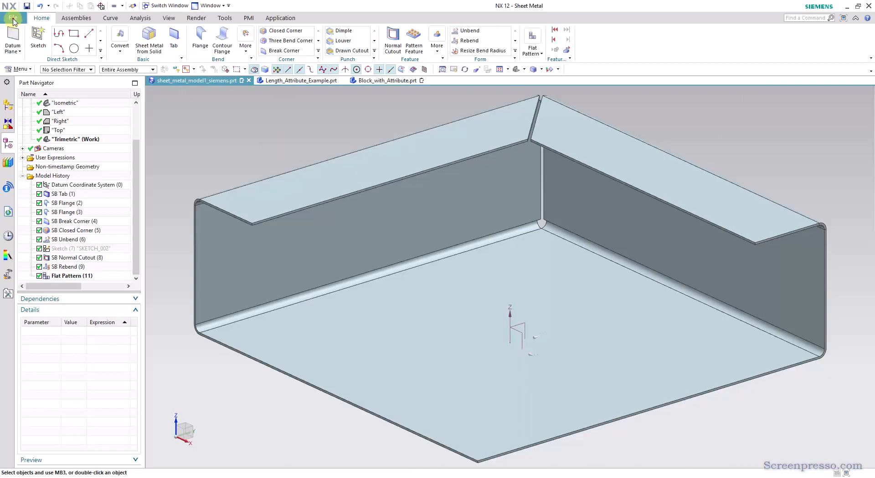
pyautogui.click(12, 21)
pyautogui.click(31, 190)
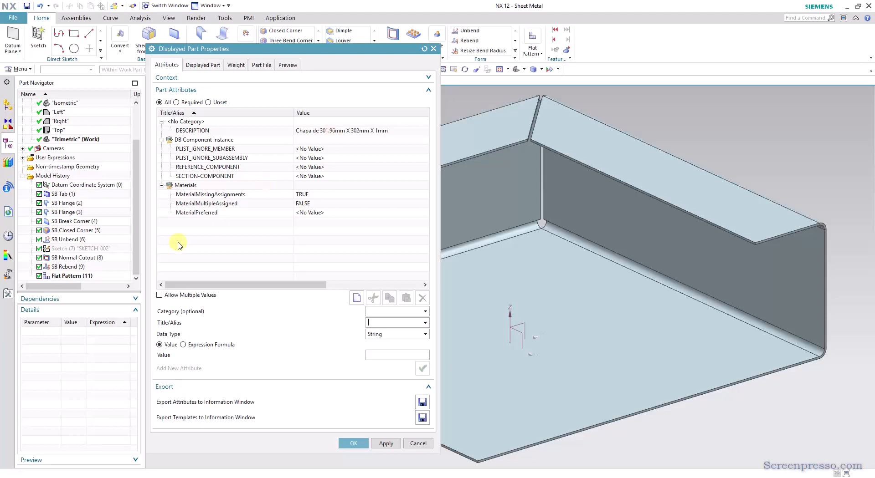
pyautogui.click(80, 276)
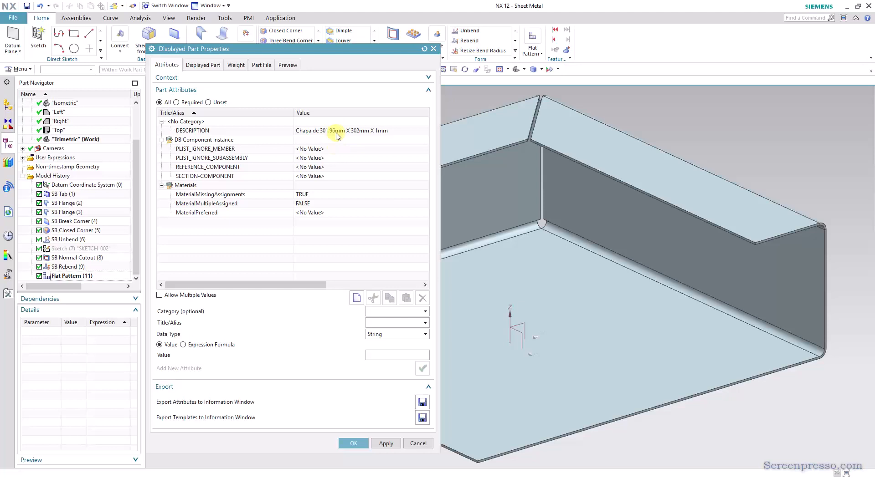
pyautogui.click(355, 444)
# Add a full-width flange 25 mm long at 90° on the open base edge at the part's +X side.
pyautogui.hotkey('ctrl', 'f')
pyautogui.click(200, 41)
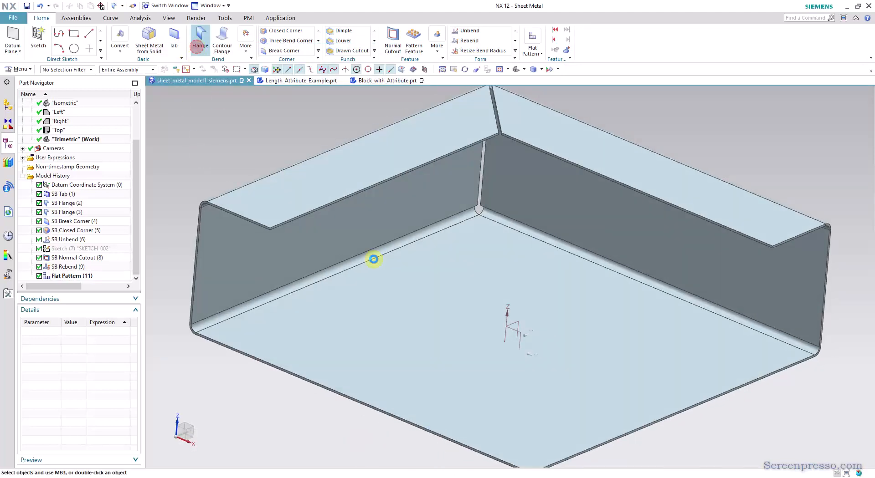
pyautogui.click(635, 431)
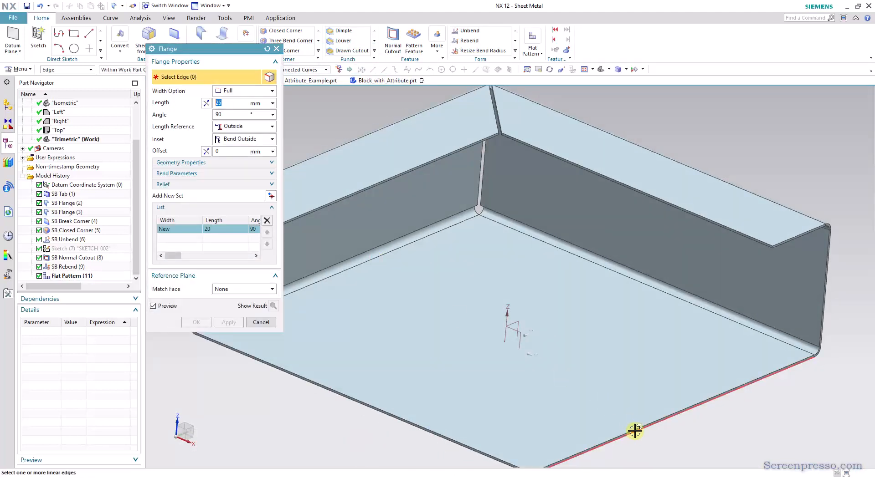
pyautogui.doubleClick(674, 464)
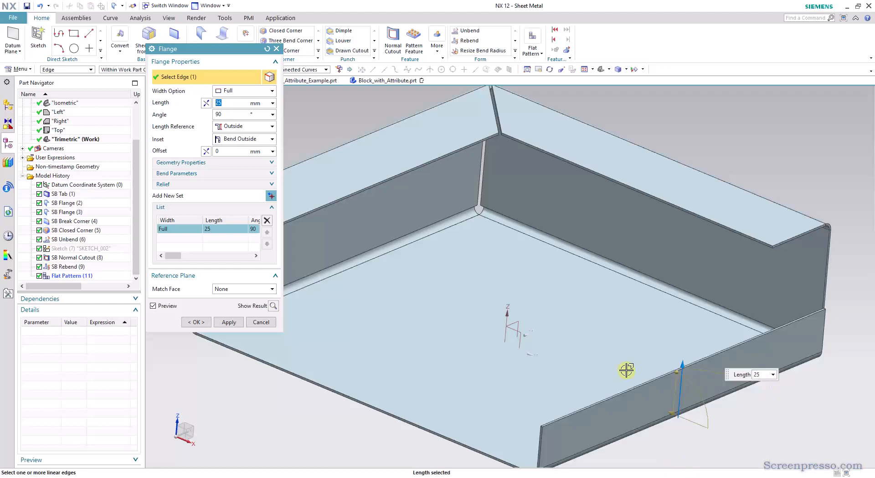
pyautogui.click(194, 322)
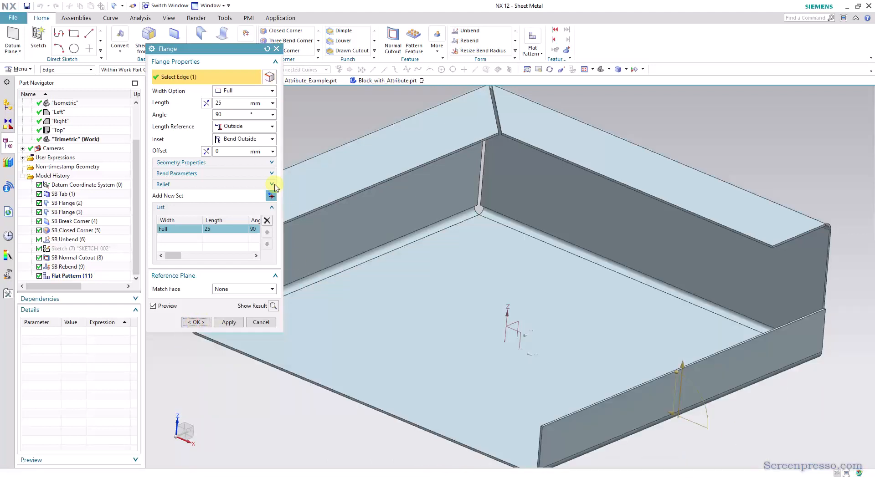
# Examine the FLAT-PATTERN#1 model view with the added flange and return the part to the Isometric view.
pyautogui.scroll(2, 94, 143)
pyautogui.doubleClick(87, 130)
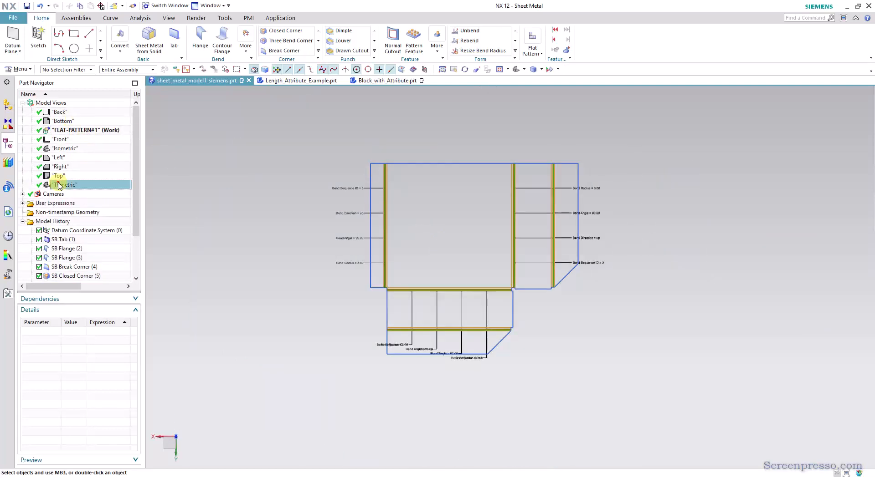
pyautogui.doubleClick(64, 149)
# Recheck the DESCRIPTION attribute in the displayed part properties after adding the flange.
pyautogui.click(19, 20)
pyautogui.click(41, 188)
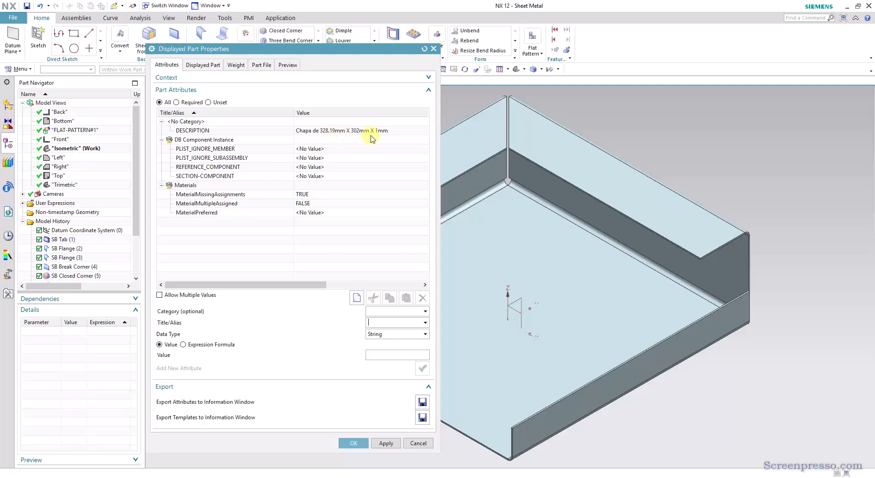
pyautogui.click(354, 444)
pyautogui.scroll(-2, 108, 259)
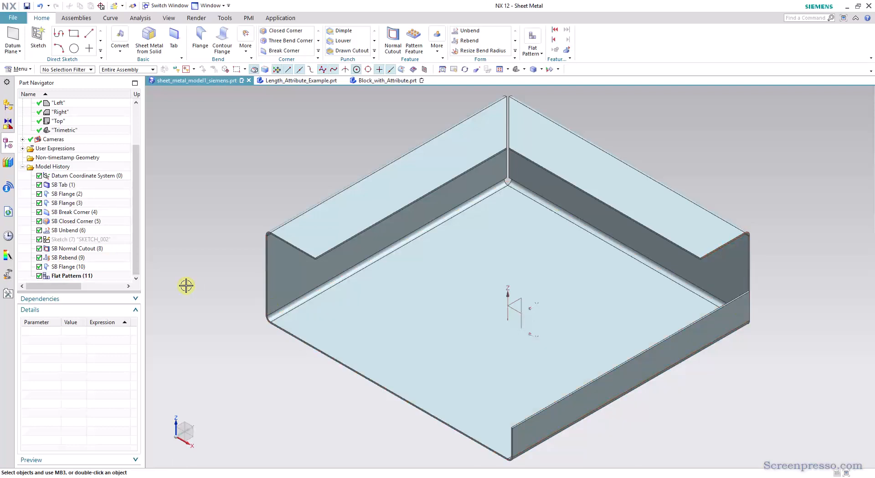
# Set the length of the full-width flange SB Flange (10) to 92 mm.
pyautogui.click(77, 267)
pyautogui.doubleClick(78, 267)
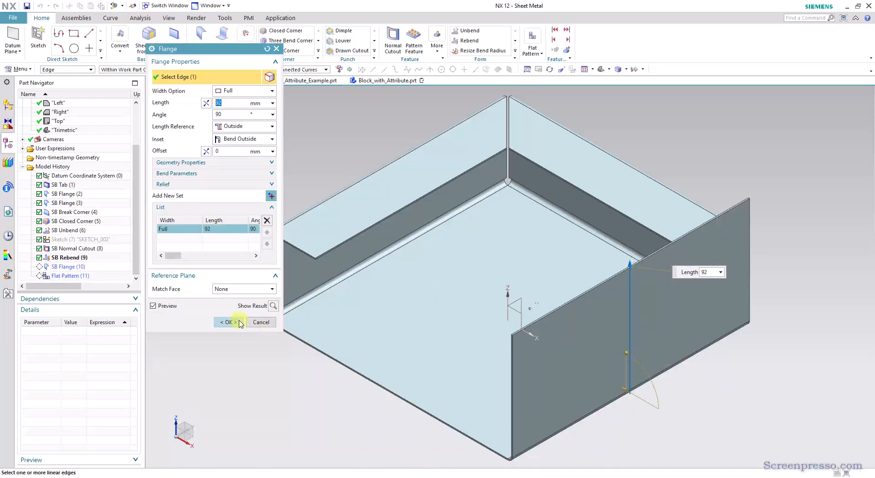
pyautogui.click(229, 322)
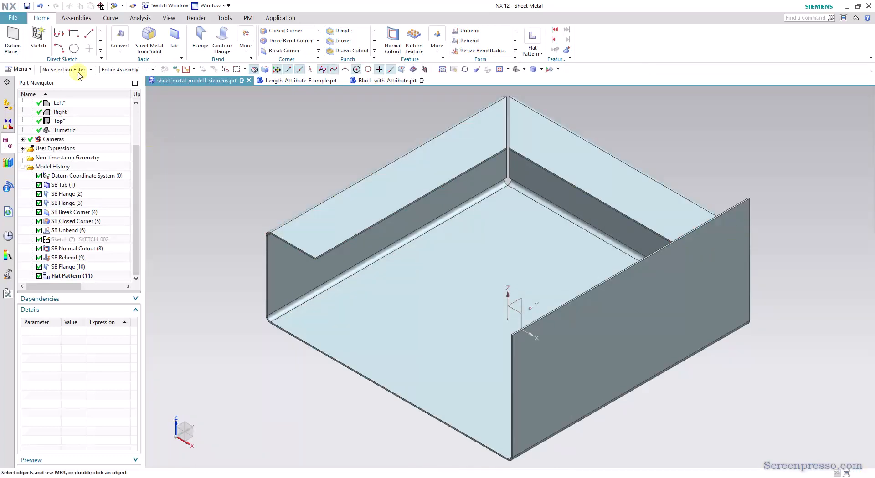
# Check the DESCRIPTION attribute in the displayed part properties with the lengthened flange.
pyautogui.click(12, 18)
pyautogui.click(28, 188)
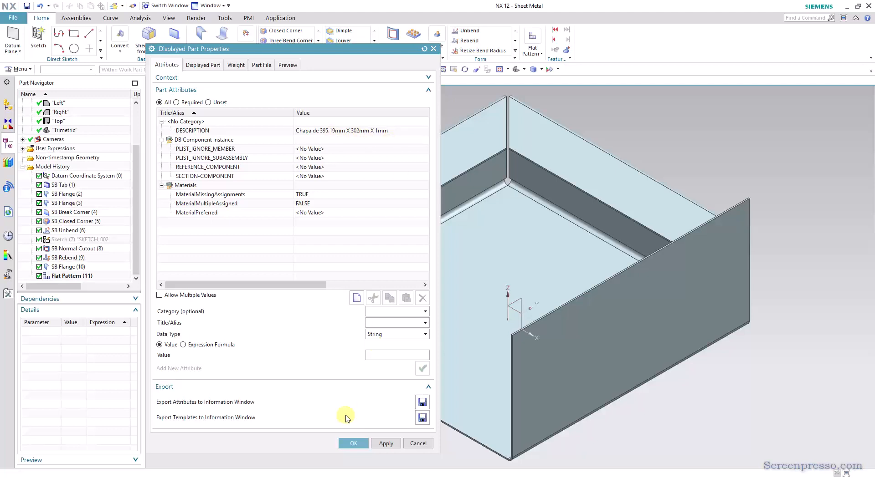
pyautogui.click(351, 443)
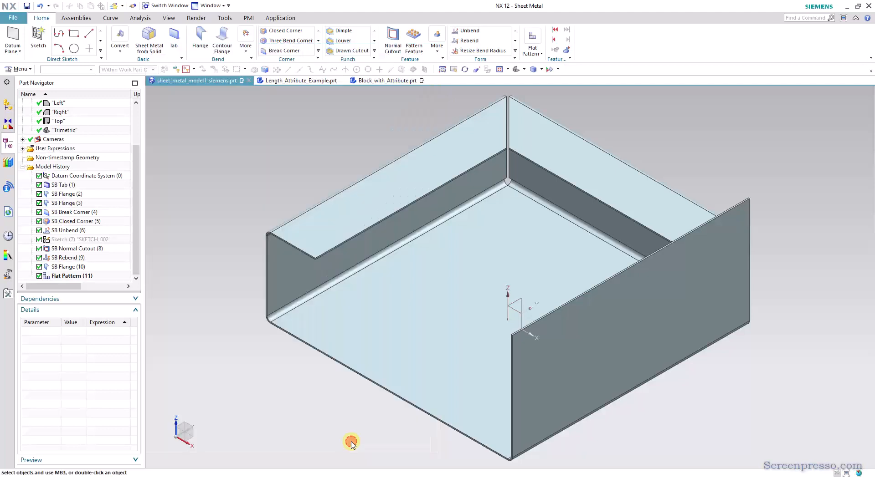
# Switch to the Length_Attribute_Example.prt part and examine the bent bar from several angles.
pyautogui.moveTo(369, 258); pyautogui.dragTo(381, 241, button='middle')
pyautogui.moveTo(381, 244); pyautogui.dragTo(354, 165, button='middle')
pyautogui.click(321, 82)
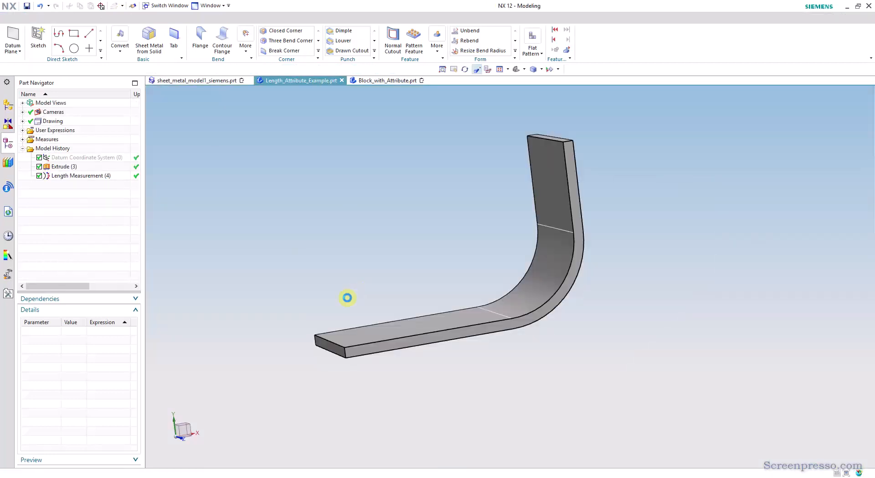
pyautogui.moveTo(365, 299); pyautogui.dragTo(357, 350, button='middle')
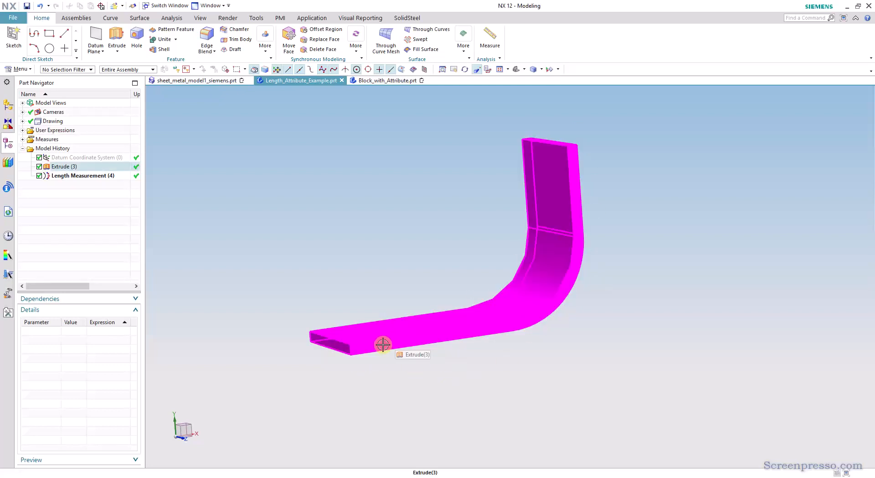
pyautogui.moveTo(396, 390); pyautogui.dragTo(339, 242, button='middle')
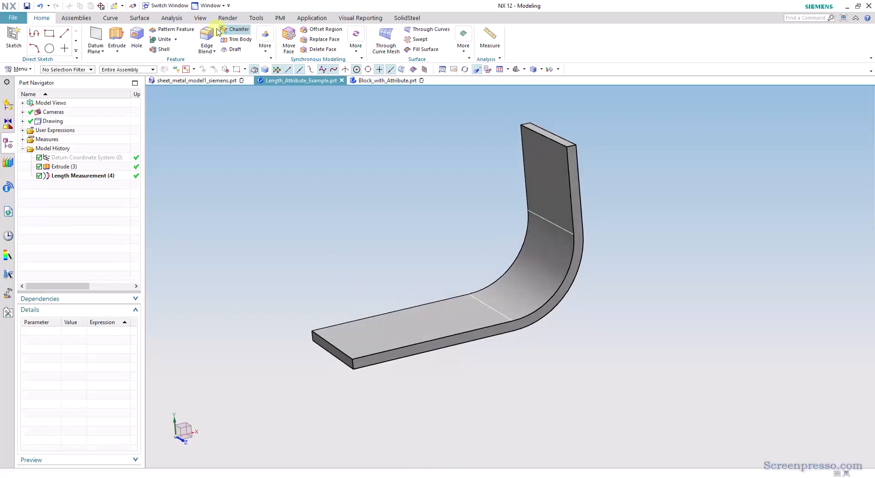
# Measure the length of the bent bar's outer side edge chain using Tangent Curves and save the length as an associative measurement.
pyautogui.click(172, 18)
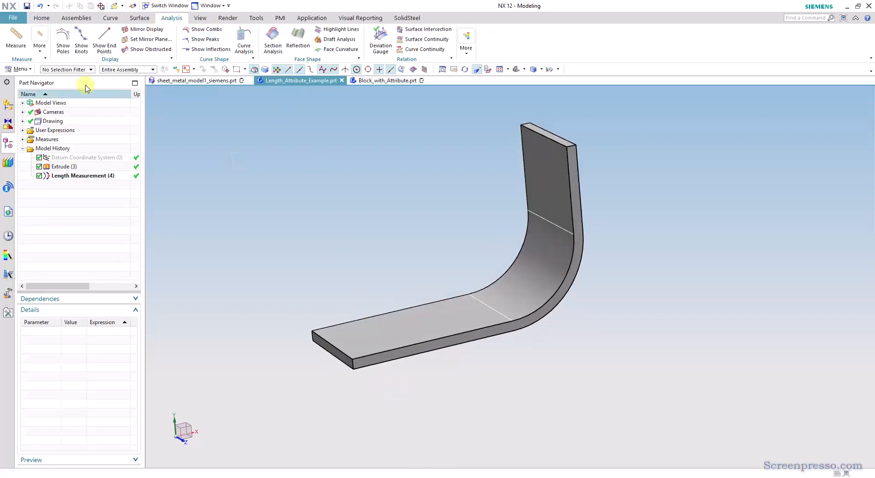
pyautogui.click(16, 38)
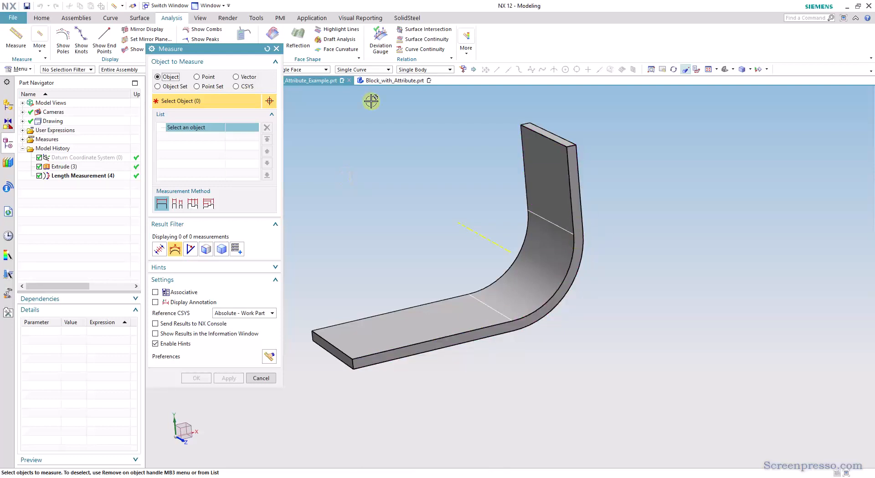
pyautogui.click(387, 69)
pyautogui.click(365, 92)
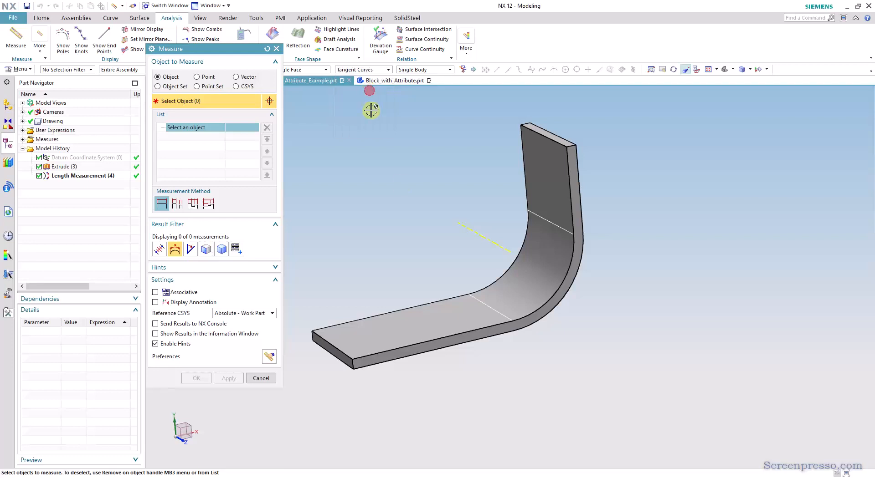
pyautogui.click(565, 293)
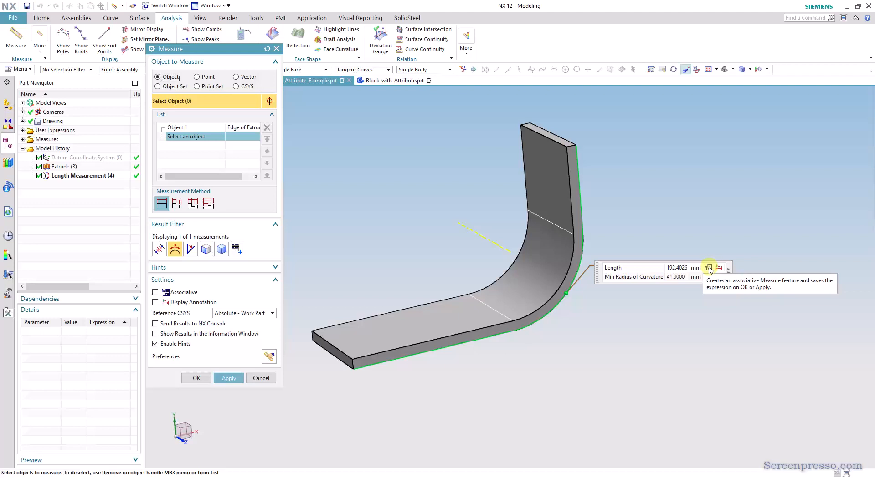
pyautogui.click(708, 269)
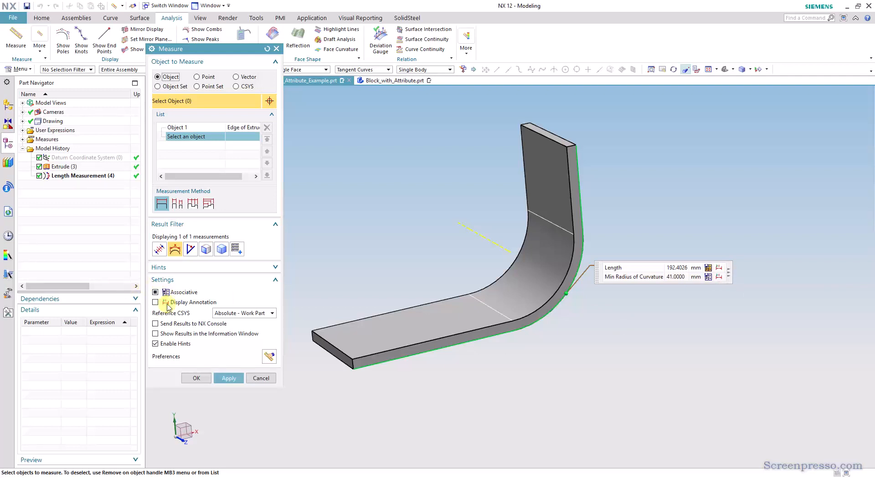
pyautogui.click(200, 379)
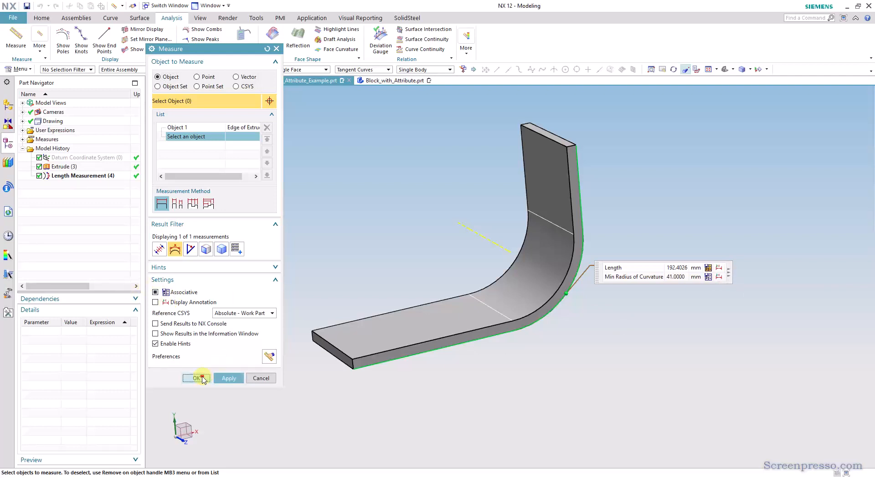
pyautogui.click(197, 379)
# Open the part's expressions and examine the Length formula and the measurement expressions p29 and p36.
pyautogui.hotkey('ctrl', 'e')
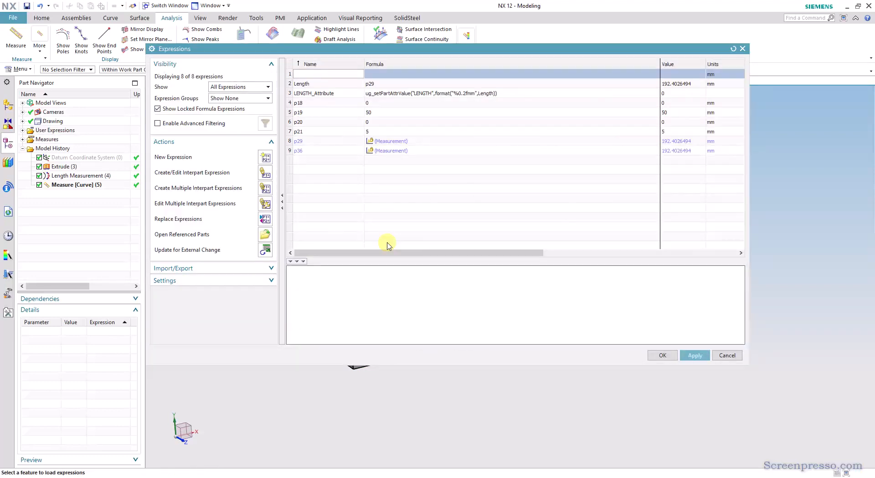
pyautogui.moveTo(424, 50); pyautogui.dragTo(641, 83)
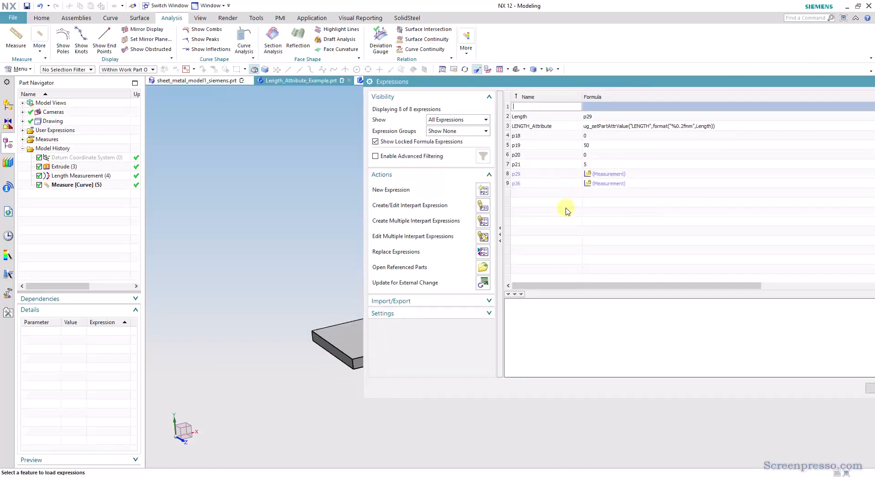
pyautogui.click(602, 118)
pyautogui.moveTo(678, 83); pyautogui.dragTo(483, 76)
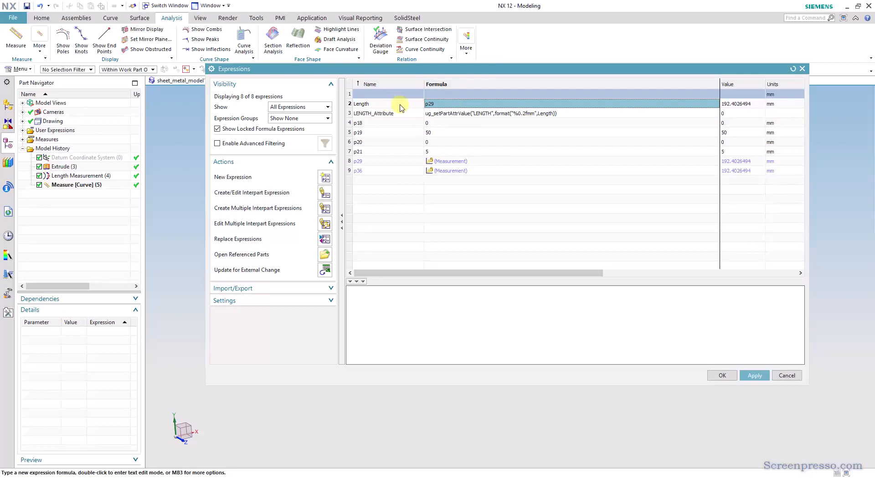
pyautogui.click(363, 171)
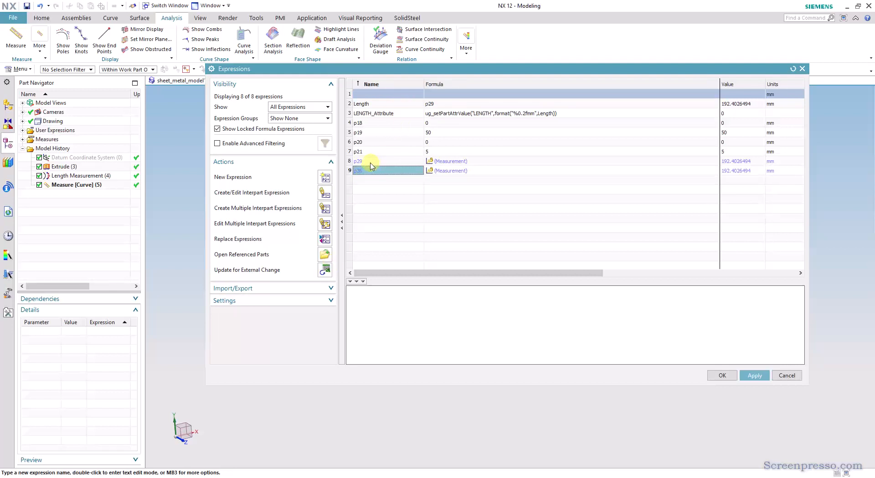
pyautogui.click(370, 162)
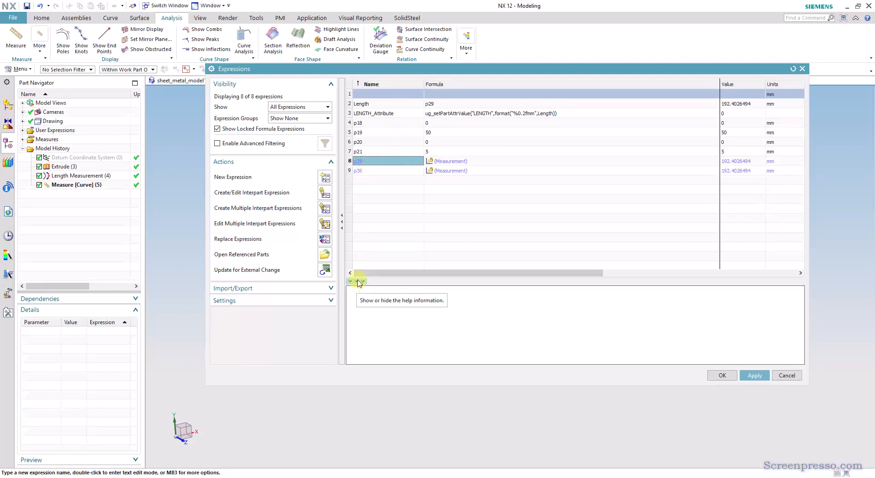
pyautogui.doubleClick(378, 167)
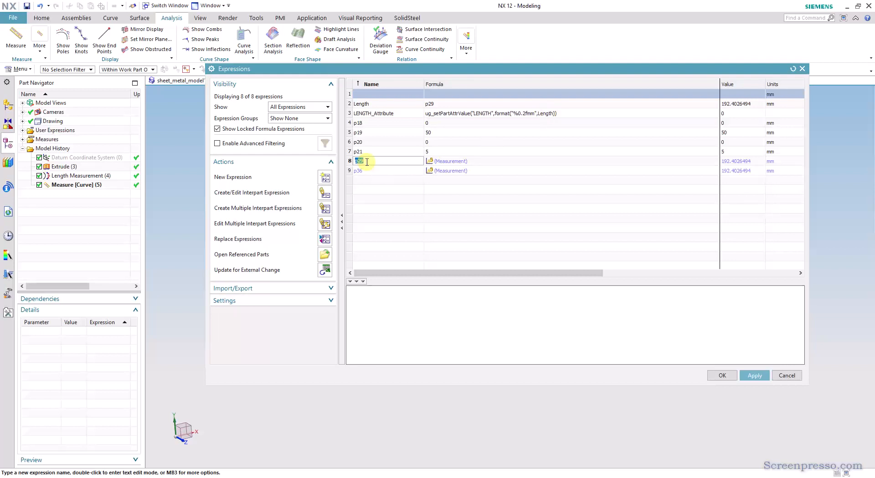
# Create a new expression named Comprimento with the formula p36.
pyautogui.doubleClick(387, 93)
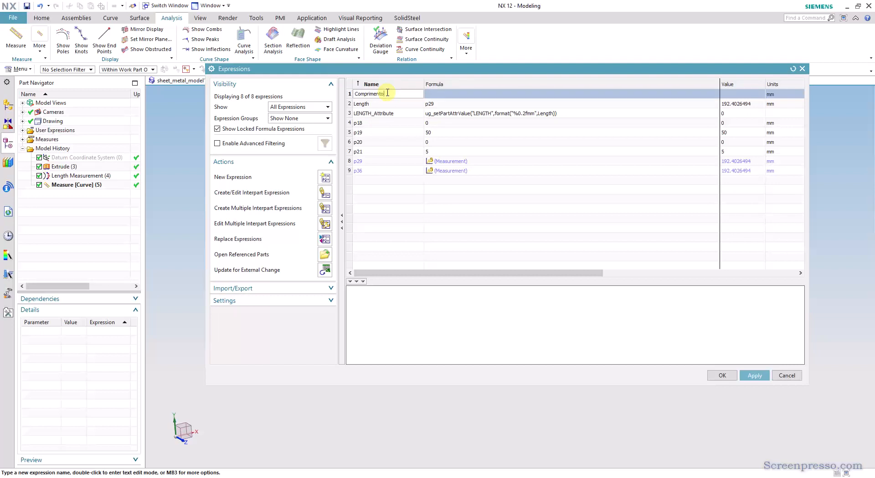
pyautogui.press('Return')
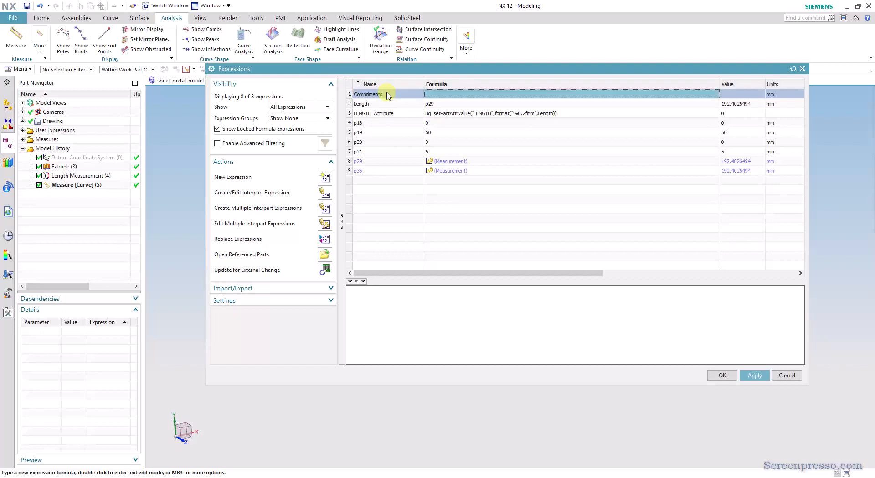
pyautogui.doubleClick(435, 95)
pyautogui.write('p36')
pyautogui.press('Return')
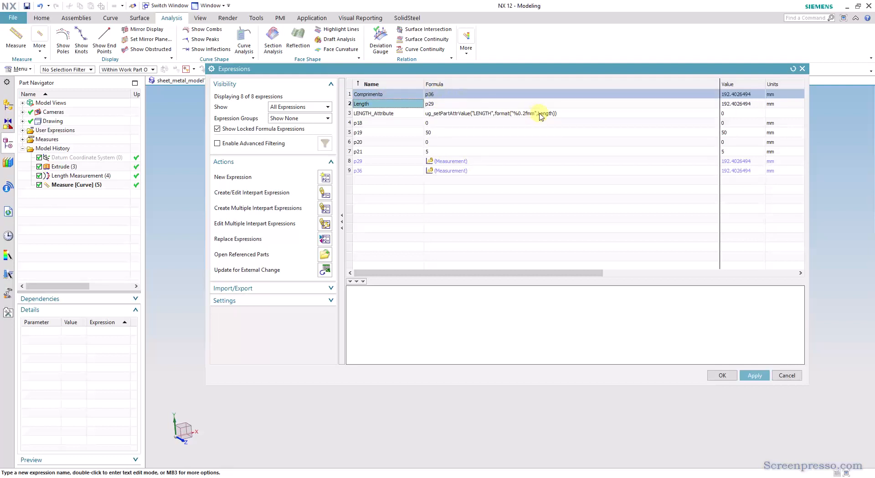
# Try to replace Length with Comprimento as the formatted value in the LENGTH_Attribute formula.
pyautogui.doubleClick(540, 114)
pyautogui.doubleClick(544, 113)
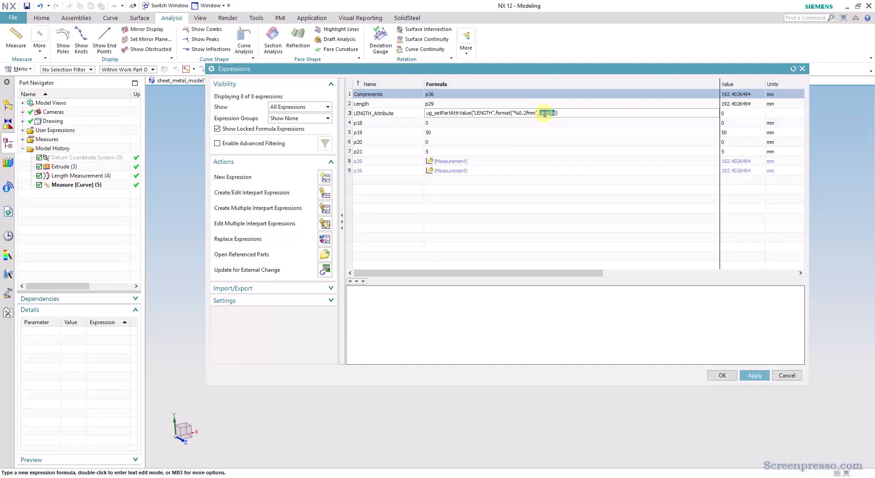
pyautogui.write('Com')
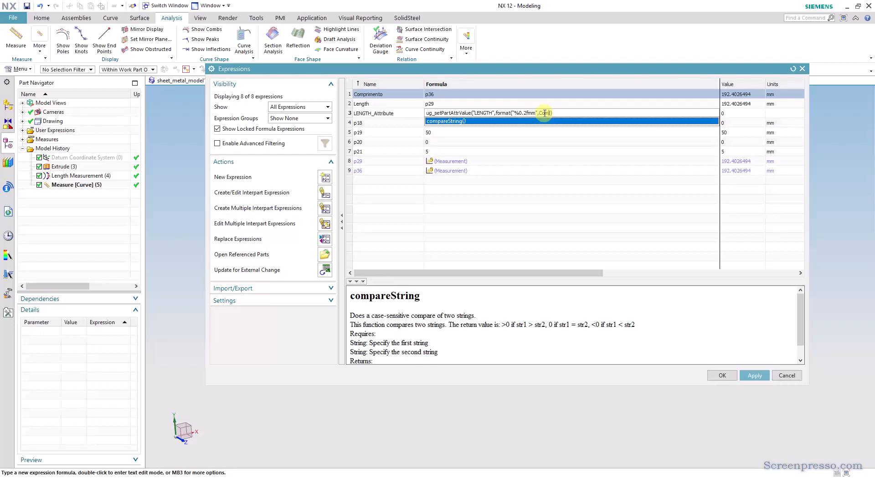
pyautogui.write('primento')
pyautogui.press('Return')
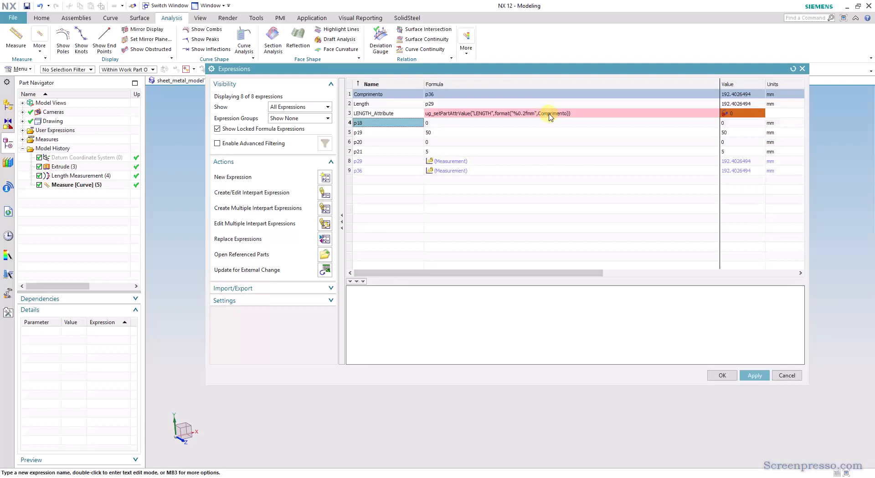
# Change the LENGTH_Attribute formula to ug_setPartAttrValue("LENGTH",format("%0.2fmm",p36)) and accept the expressions.
pyautogui.click(551, 114)
pyautogui.click(550, 113)
pyautogui.click(551, 114)
pyautogui.moveTo(540, 115); pyautogui.dragTo(565, 113)
pyautogui.write('p36')
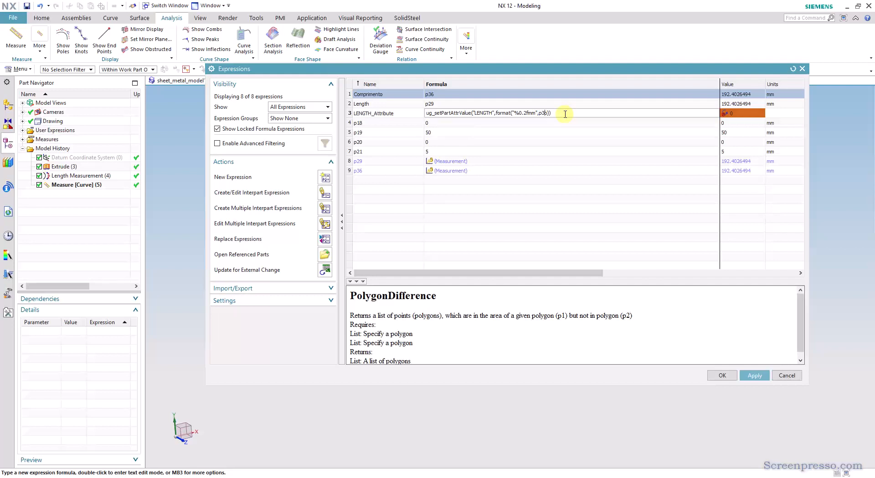
pyautogui.press('Delete')
pyautogui.click(551, 218)
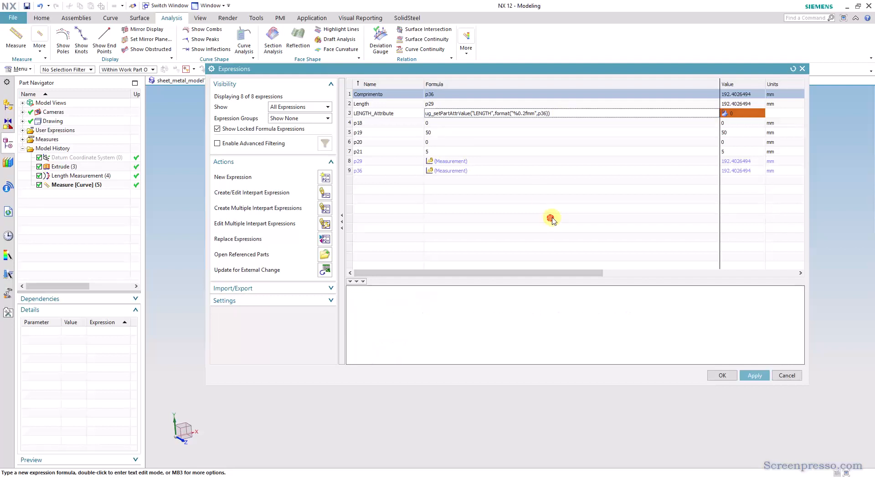
pyautogui.click(608, 170)
pyautogui.click(557, 113)
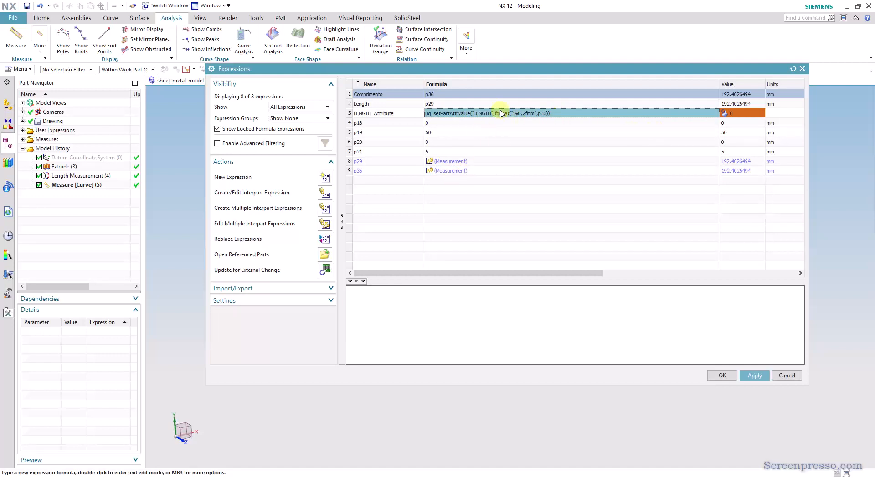
pyautogui.click(722, 376)
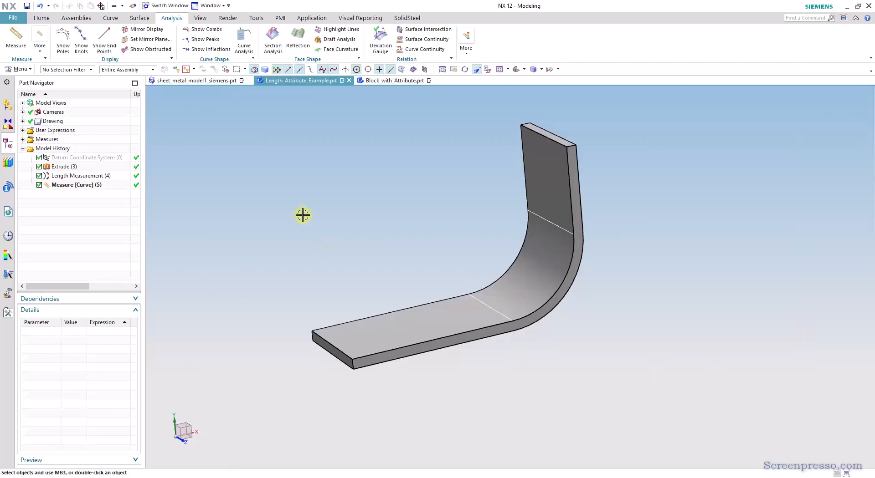
# Switch to Block_with_Attribute.prt and examine the block and its length, width and height parameters.
pyautogui.click(213, 81)
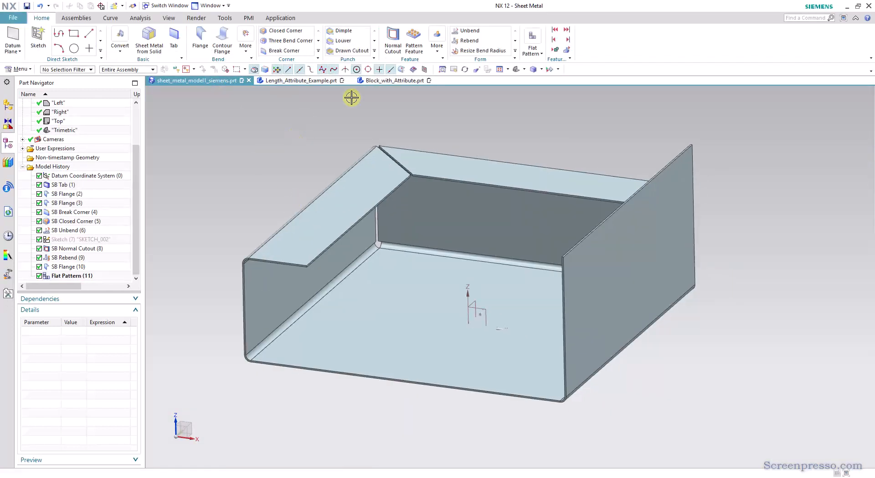
pyautogui.click(386, 81)
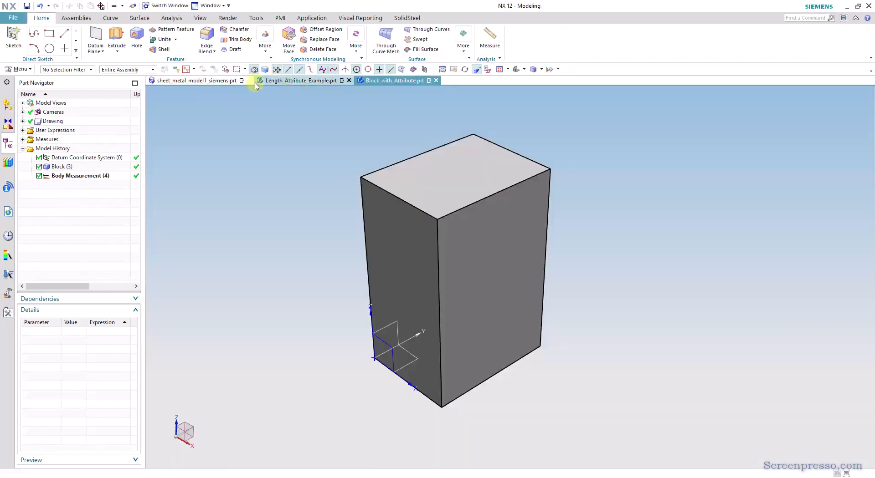
pyautogui.moveTo(289, 219); pyautogui.dragTo(156, 163, button='middle')
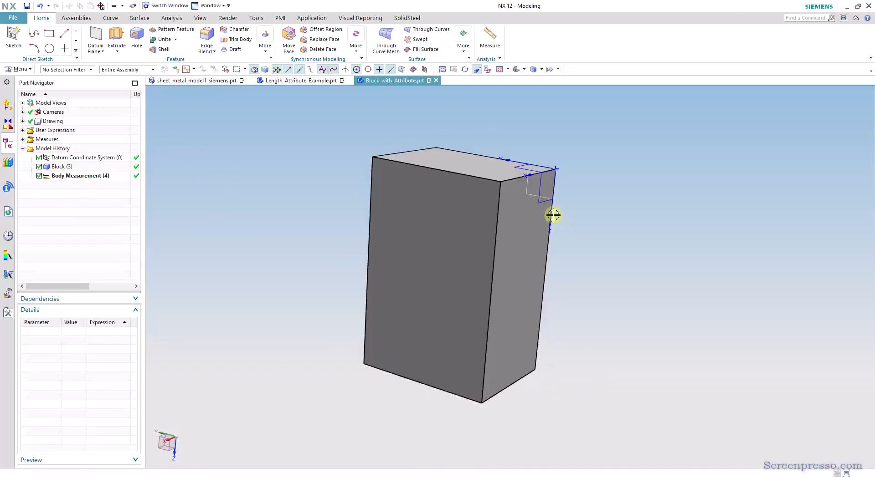
pyautogui.moveTo(257, 265); pyautogui.dragTo(59, 166, button='middle')
pyautogui.click(60, 166)
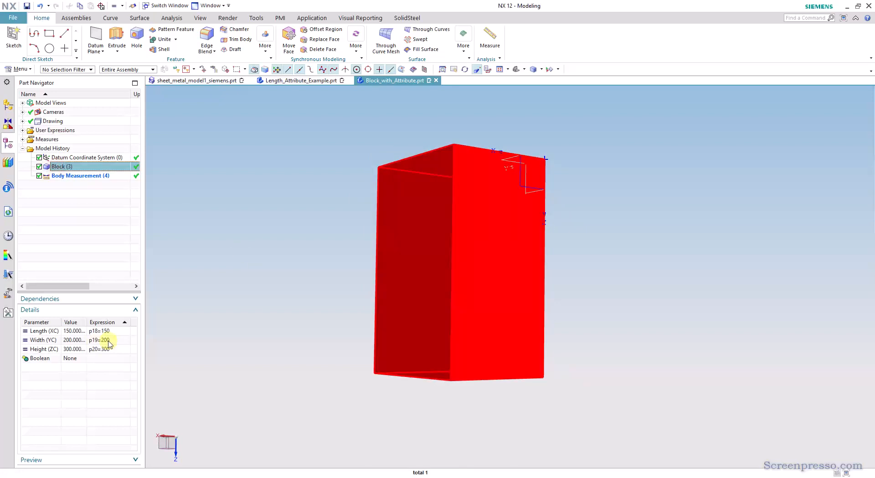
pyautogui.click(267, 273)
pyautogui.moveTo(312, 209); pyautogui.dragTo(235, 92, button='middle')
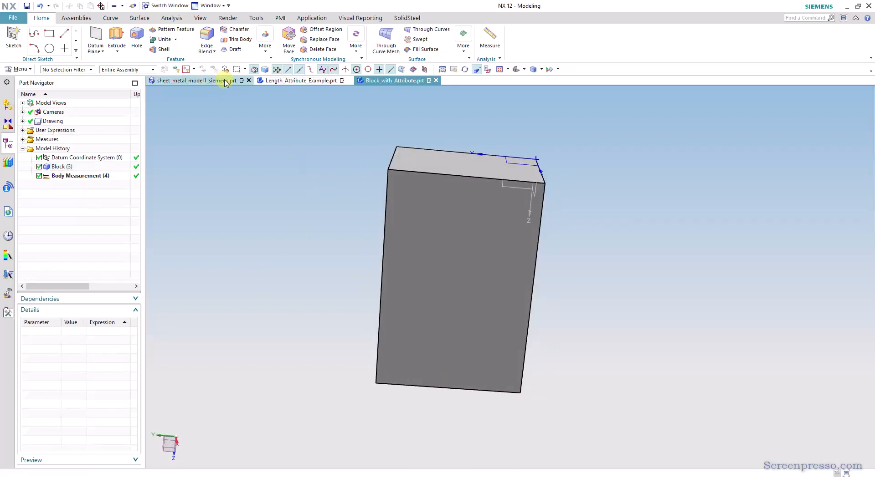
# Measure the block's height edge with its length set as associative, and start picking a second object on the adjacent end face.
pyautogui.click(494, 35)
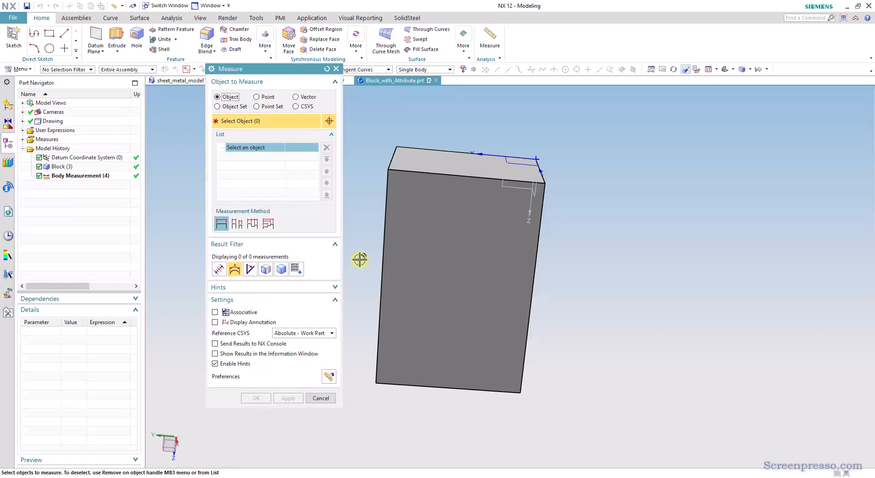
pyautogui.moveTo(360, 259); pyautogui.dragTo(354, 262, button='middle')
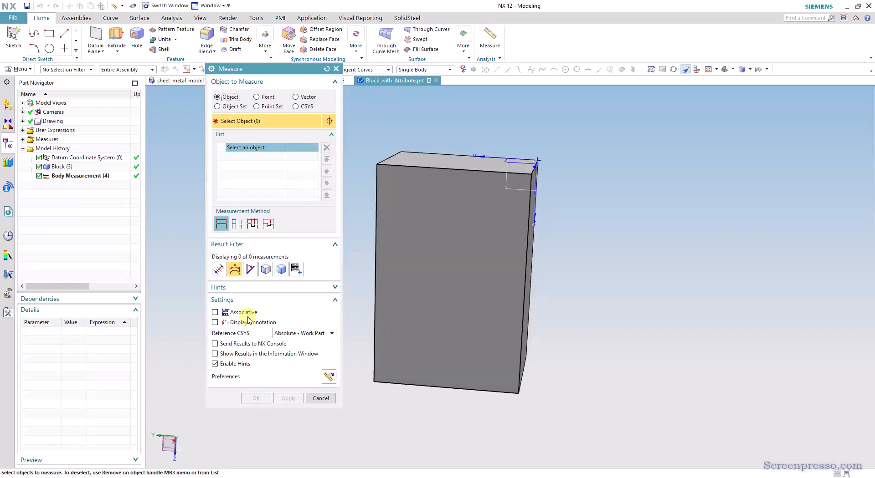
pyautogui.click(525, 281)
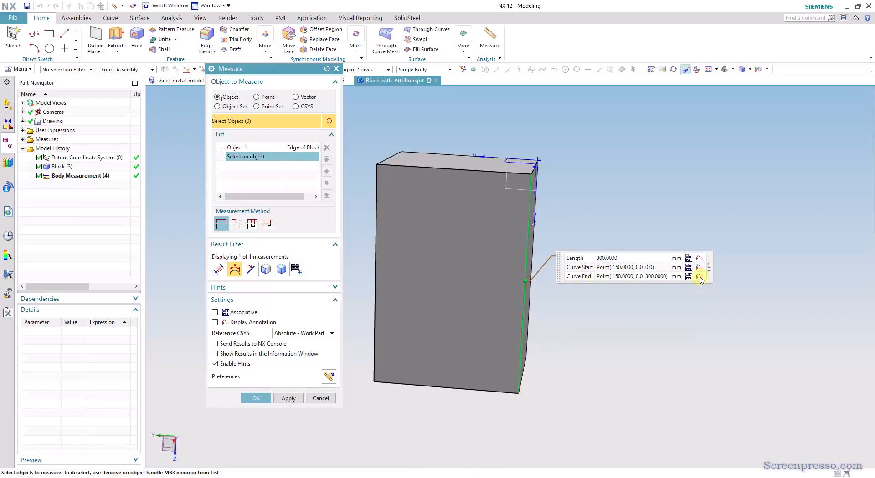
pyautogui.click(689, 259)
pyautogui.moveTo(594, 212)
pyautogui.mouseDown(button='middle')
pyautogui.moveTo(581, 248)
pyautogui.moveTo(589, 224)
pyautogui.mouseUp(button='middle')
pyautogui.click(423, 155)
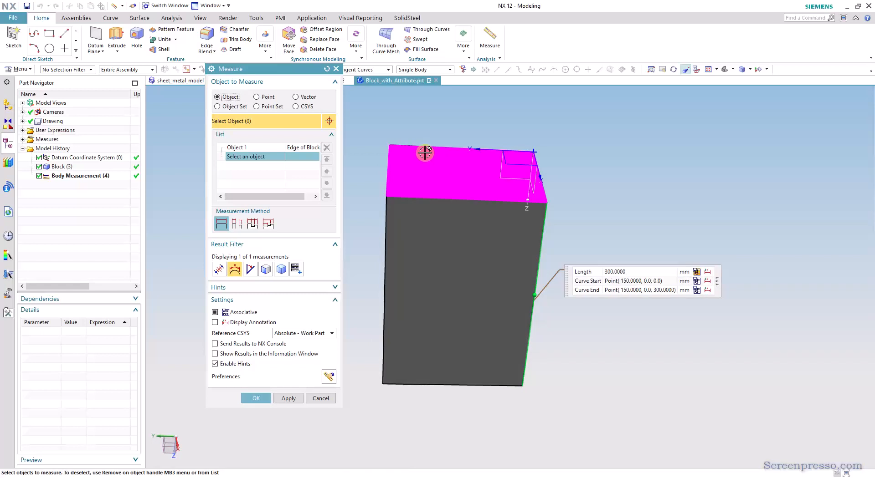